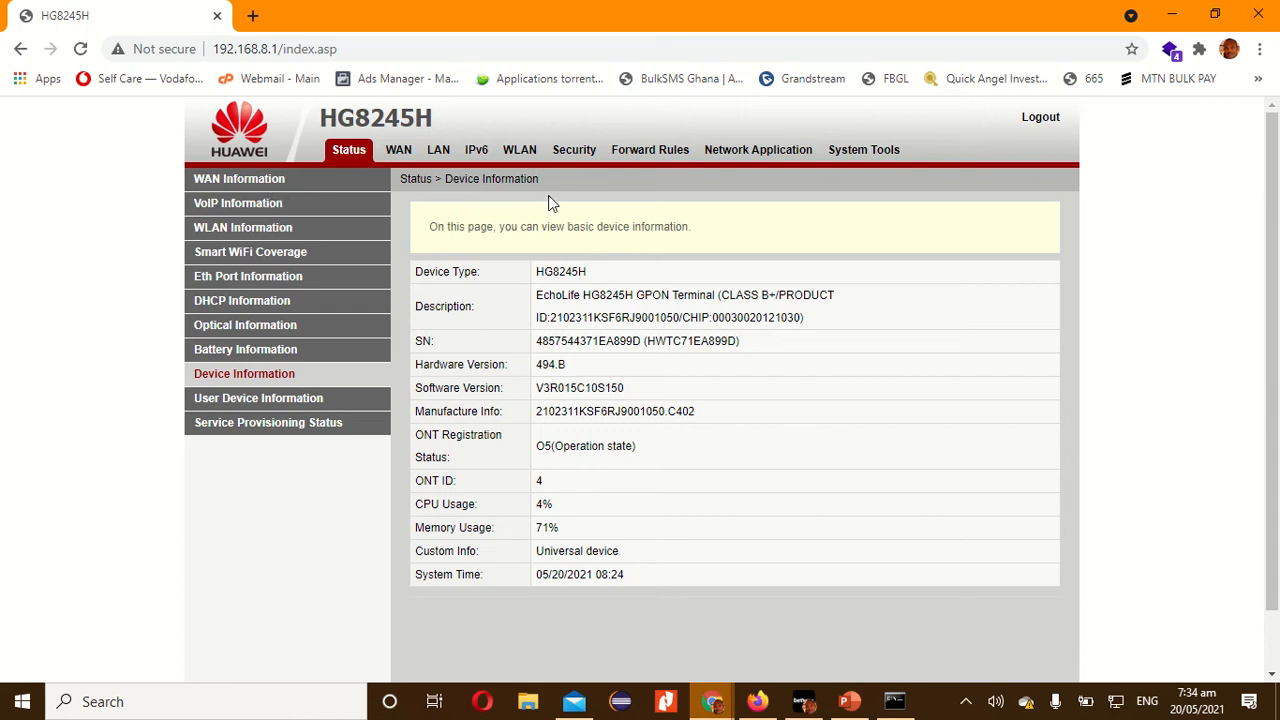
Open the security settings' IP Filter Configuration, enable the IP filter and choose Blacklist as the filter mode.
{"action": "left_click", "coordinate": [584, 158]}
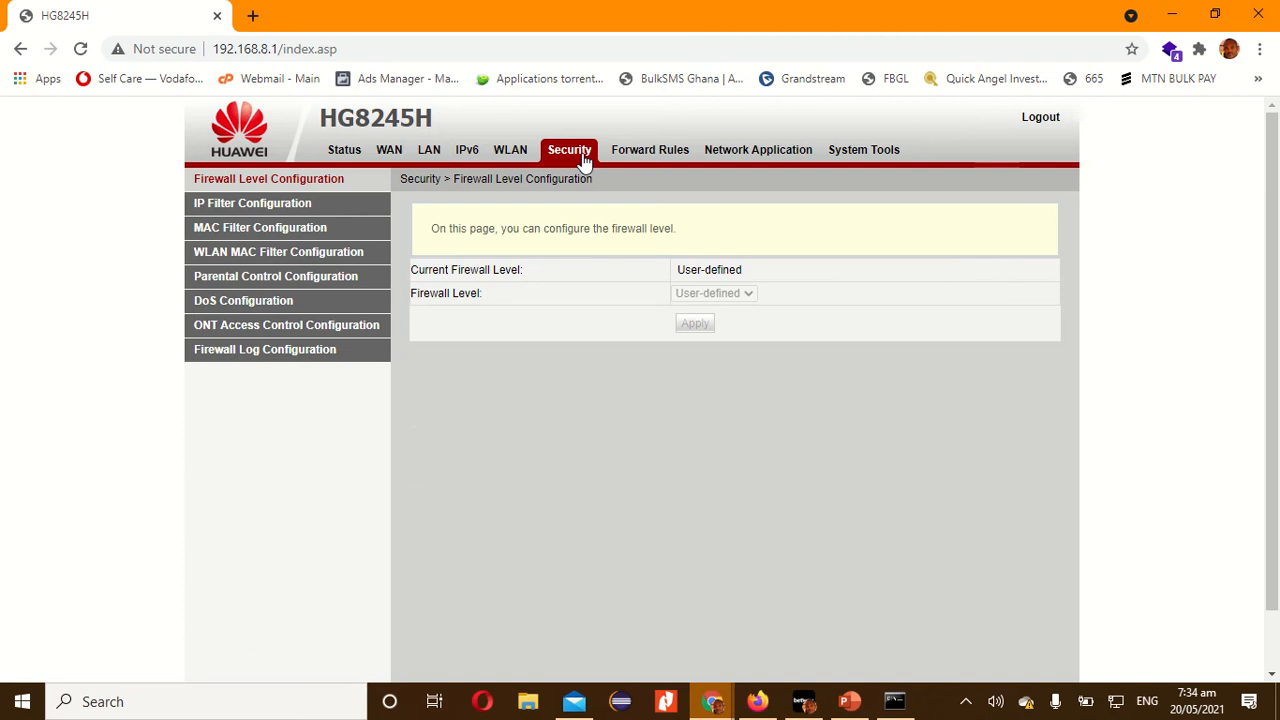
{"action": "left_click", "coordinate": [256, 210]}
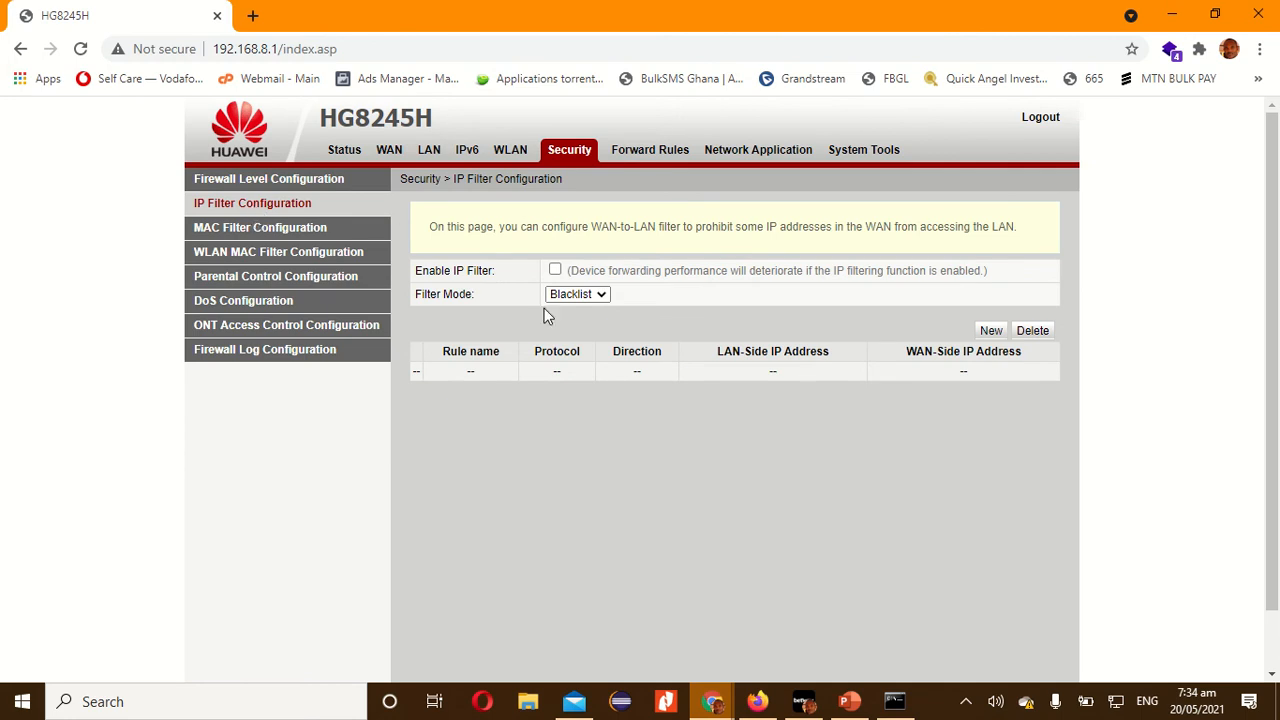
{"action": "left_click", "coordinate": [555, 271]}
{"action": "left_click", "coordinate": [605, 297]}
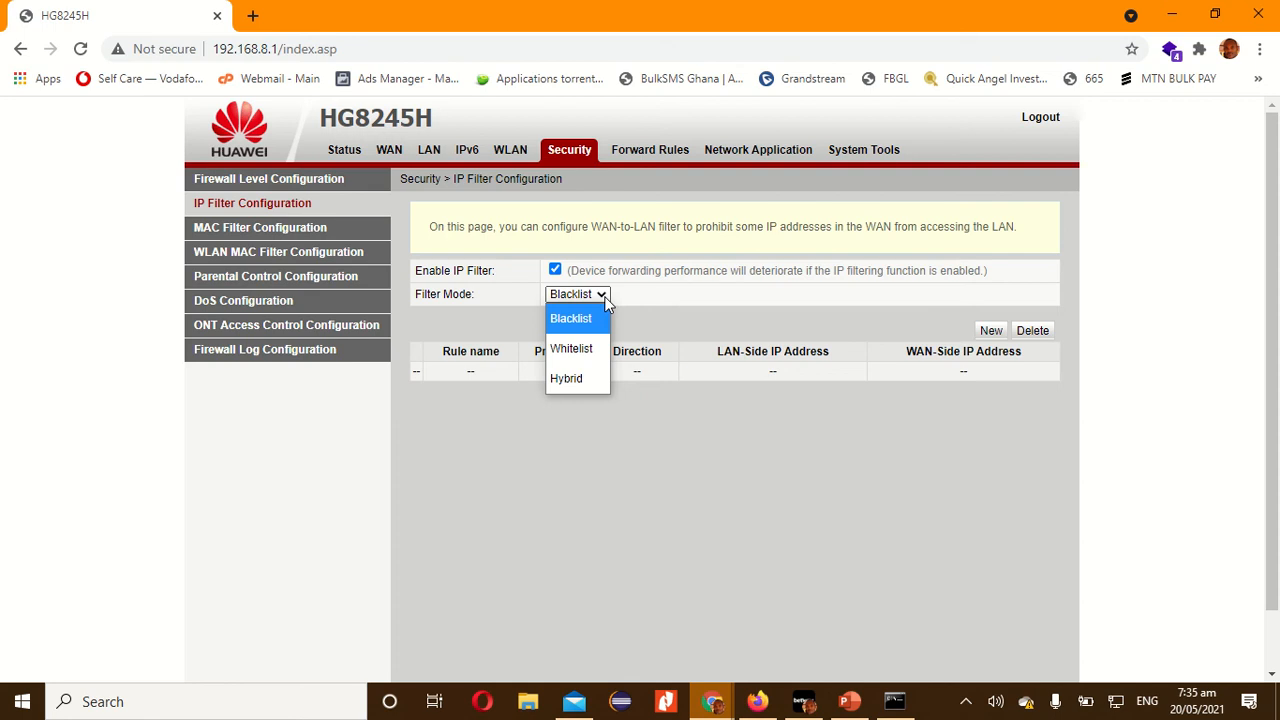
{"action": "left_click", "coordinate": [594, 318]}
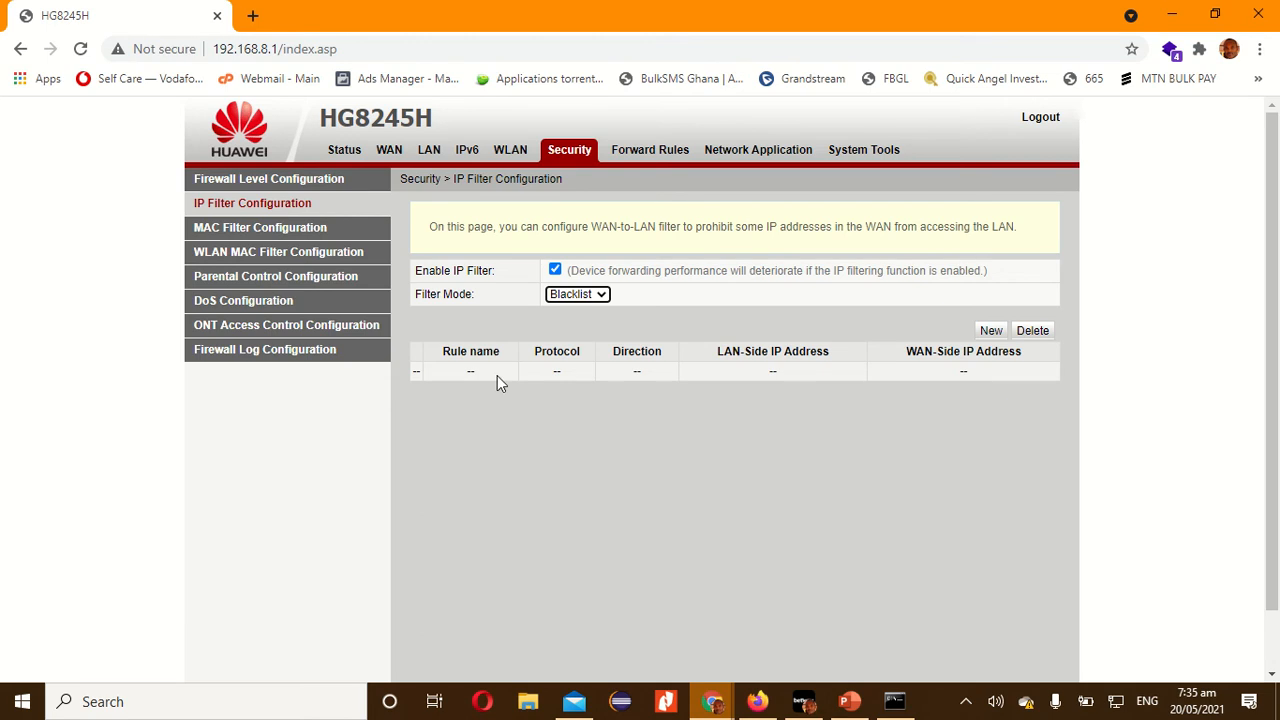
Start a new IP filter rule named youtube with the protocol set to All.
{"action": "left_click", "coordinate": [991, 334]}
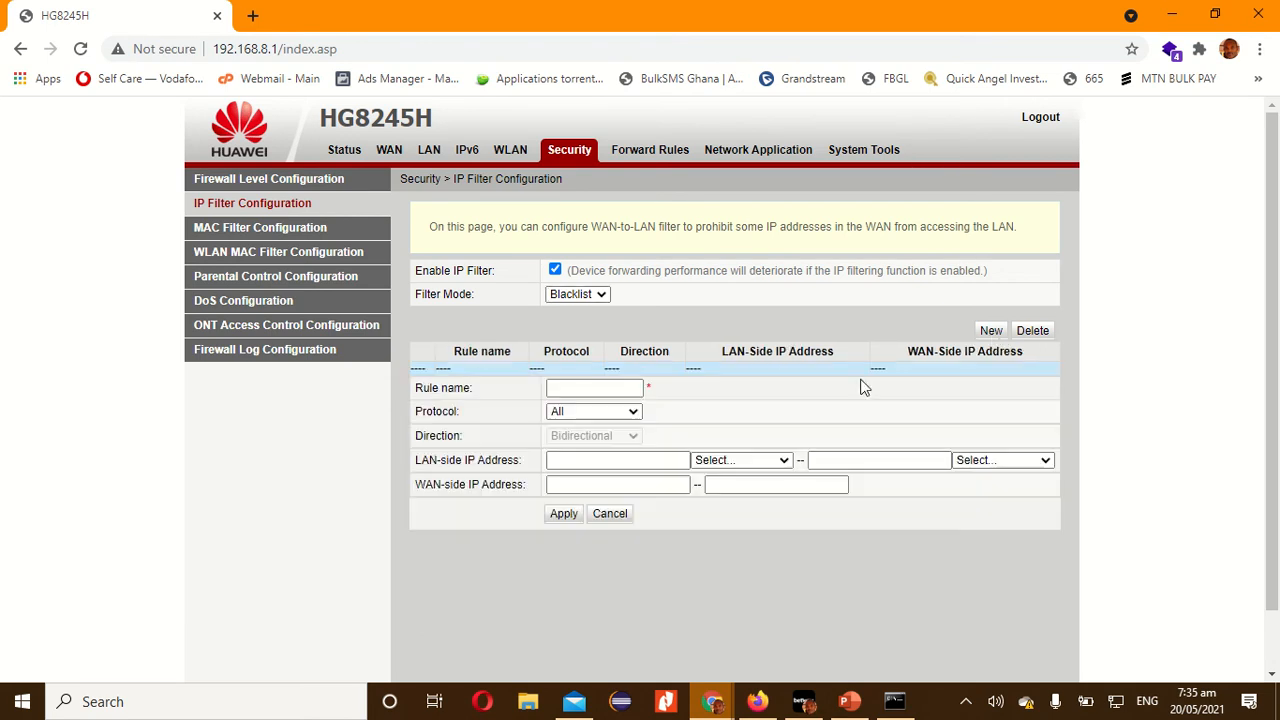
{"action": "left_click", "coordinate": [641, 391]}
{"action": "left_click", "coordinate": [632, 388]}
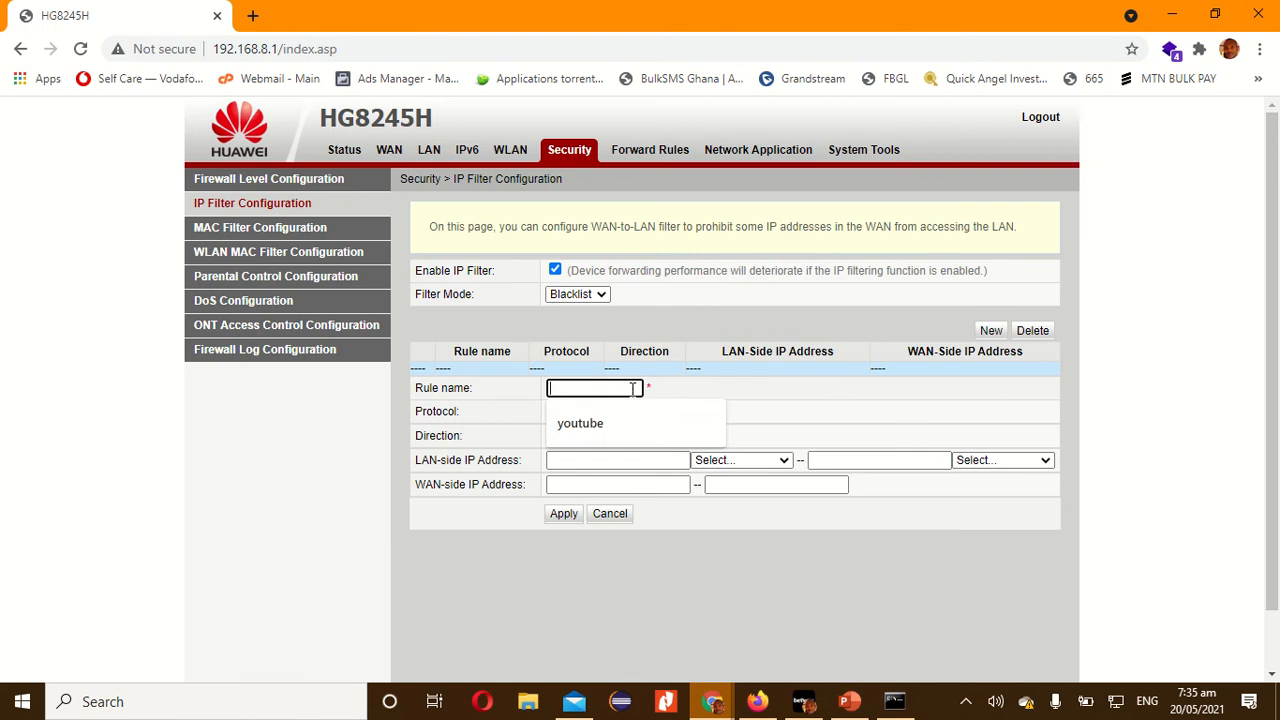
{"action": "left_click", "coordinate": [617, 423]}
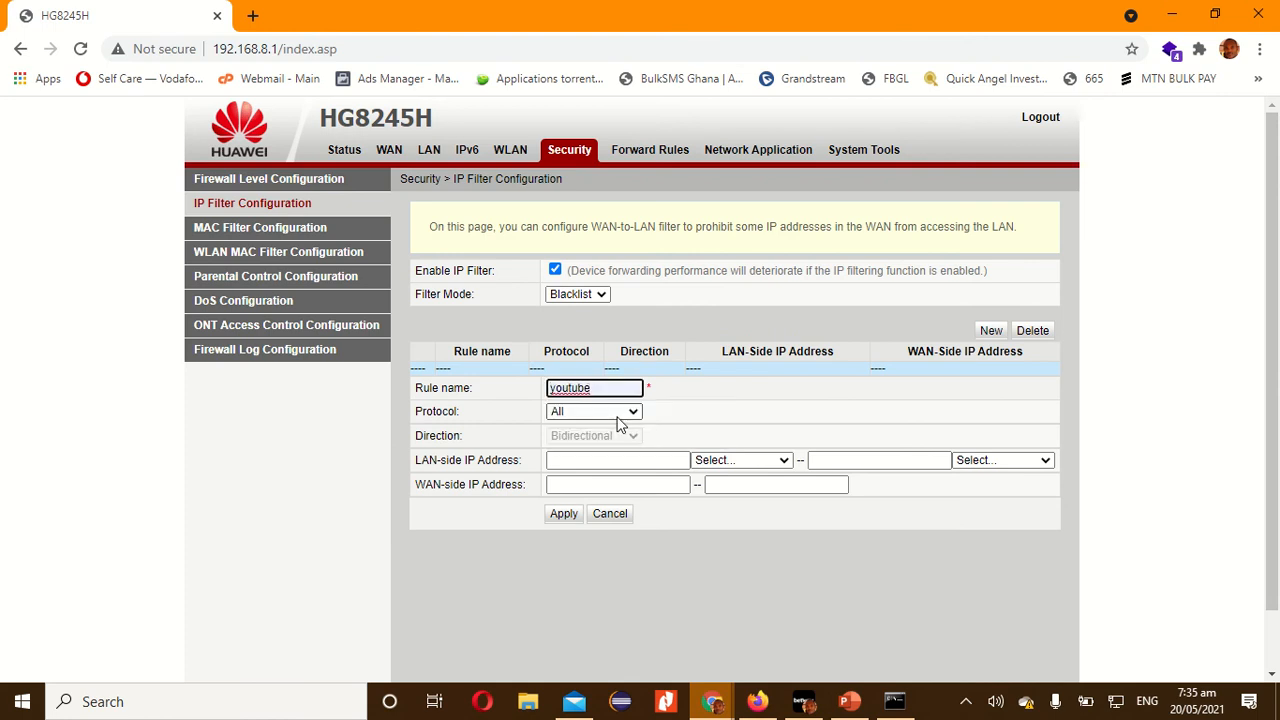
{"action": "left_click", "coordinate": [609, 411]}
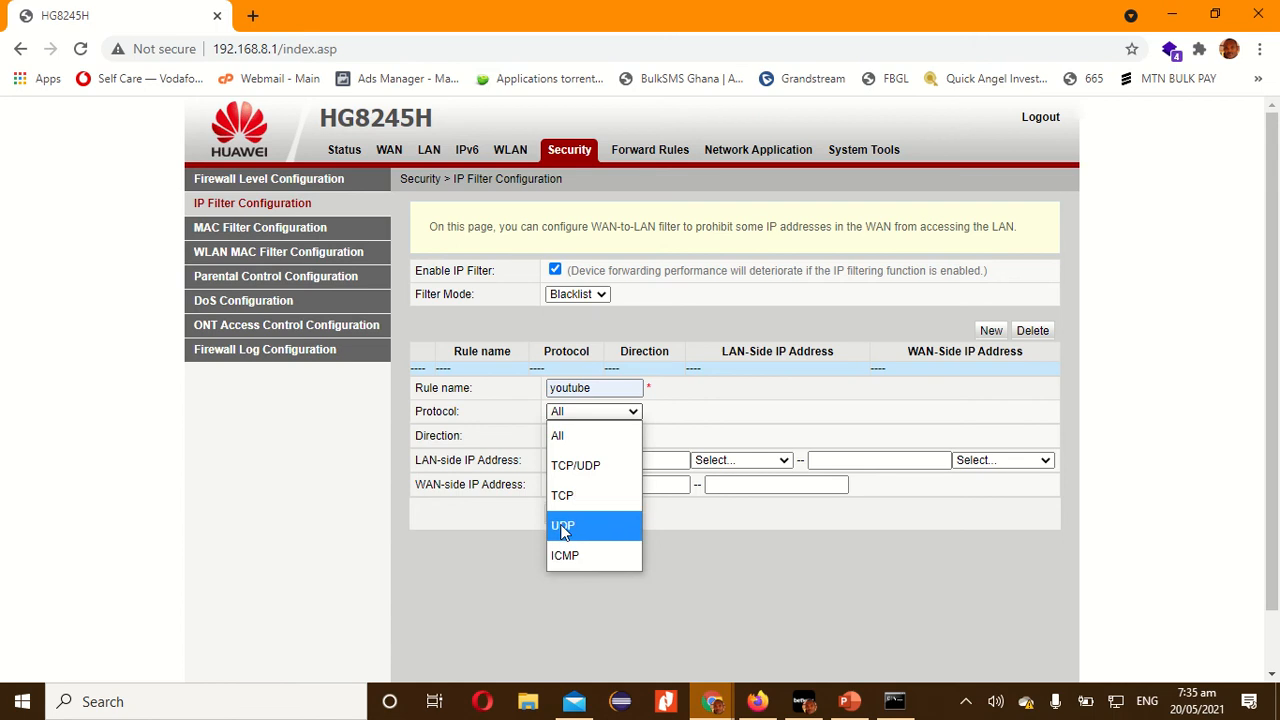
{"action": "left_click", "coordinate": [567, 440]}
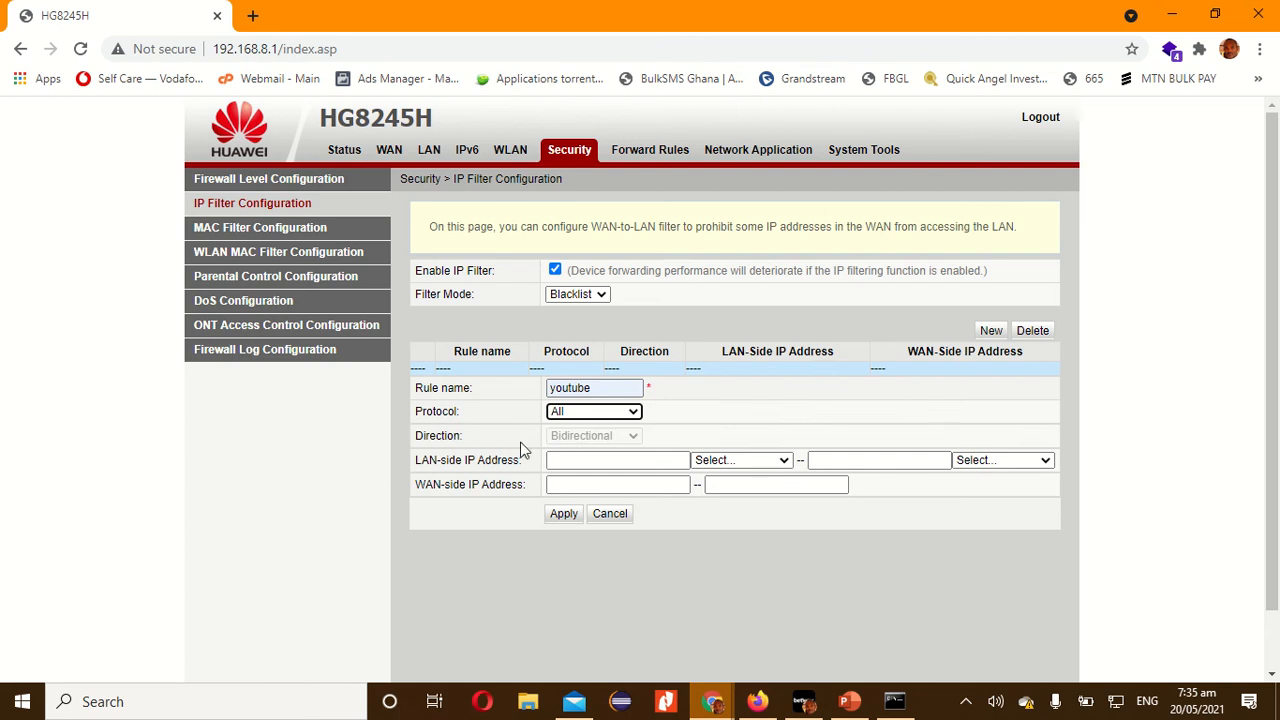
{"action": "left_click", "coordinate": [589, 460]}
{"action": "left_click", "coordinate": [589, 460]}
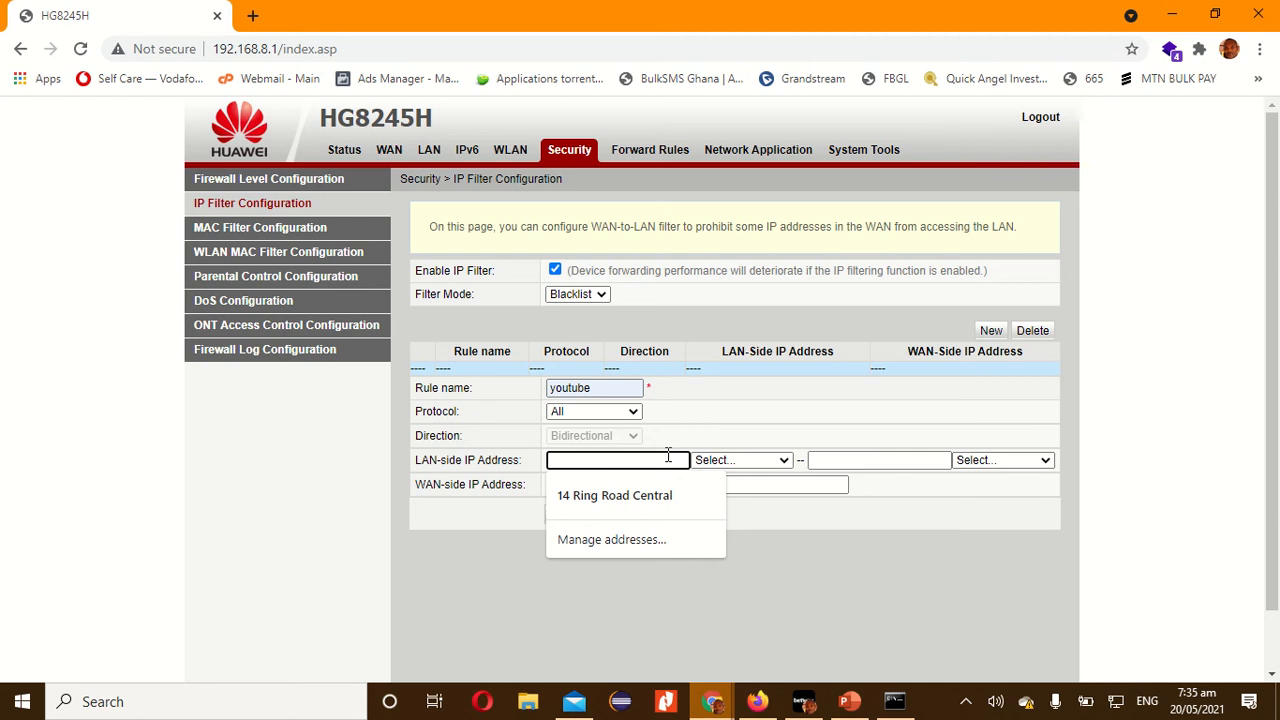
{"action": "left_click", "coordinate": [730, 428]}
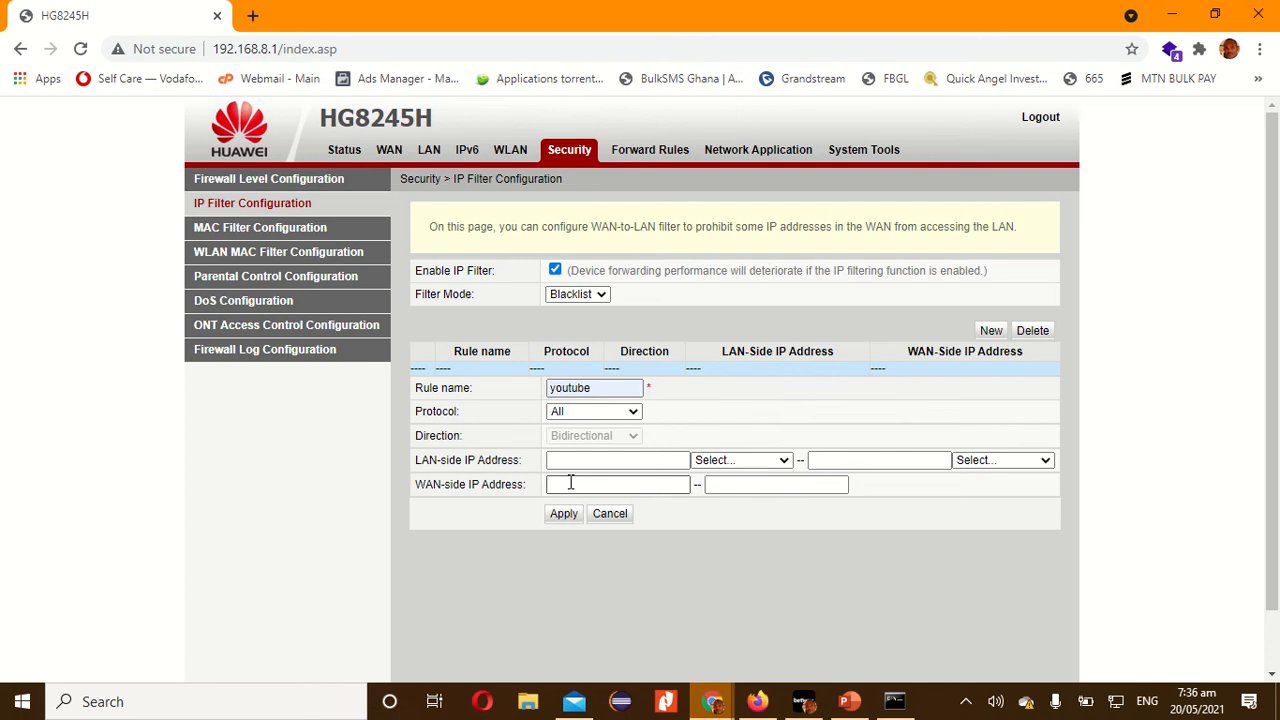
{"action": "key", "text": "super"}
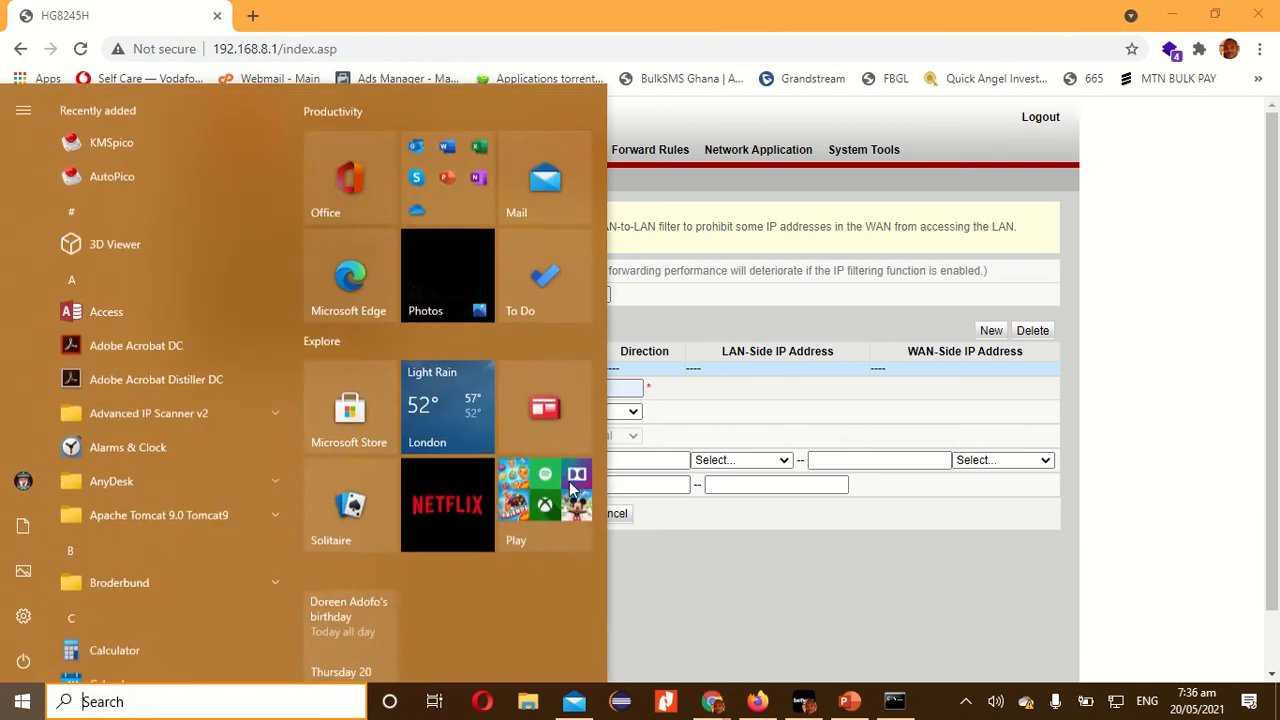
{"action": "type", "text": "cmd"}
{"action": "key", "text": "Return"}
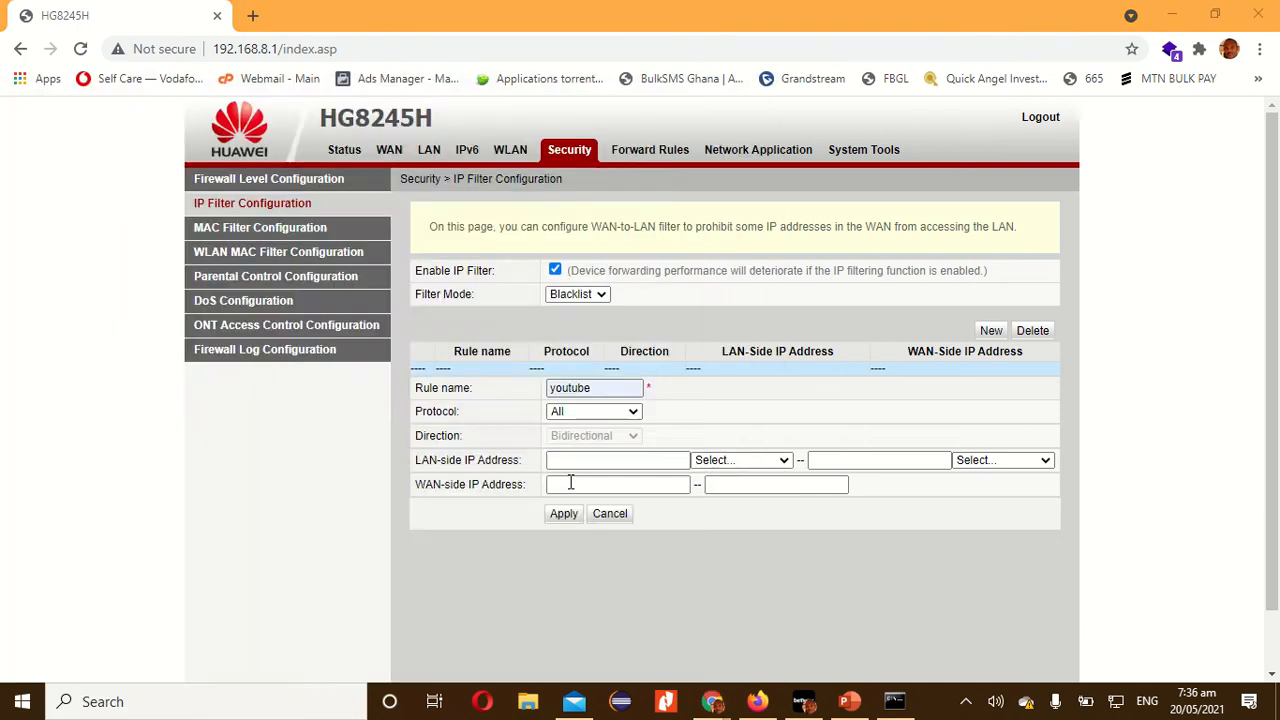
{"action": "type", "text": "pin"}
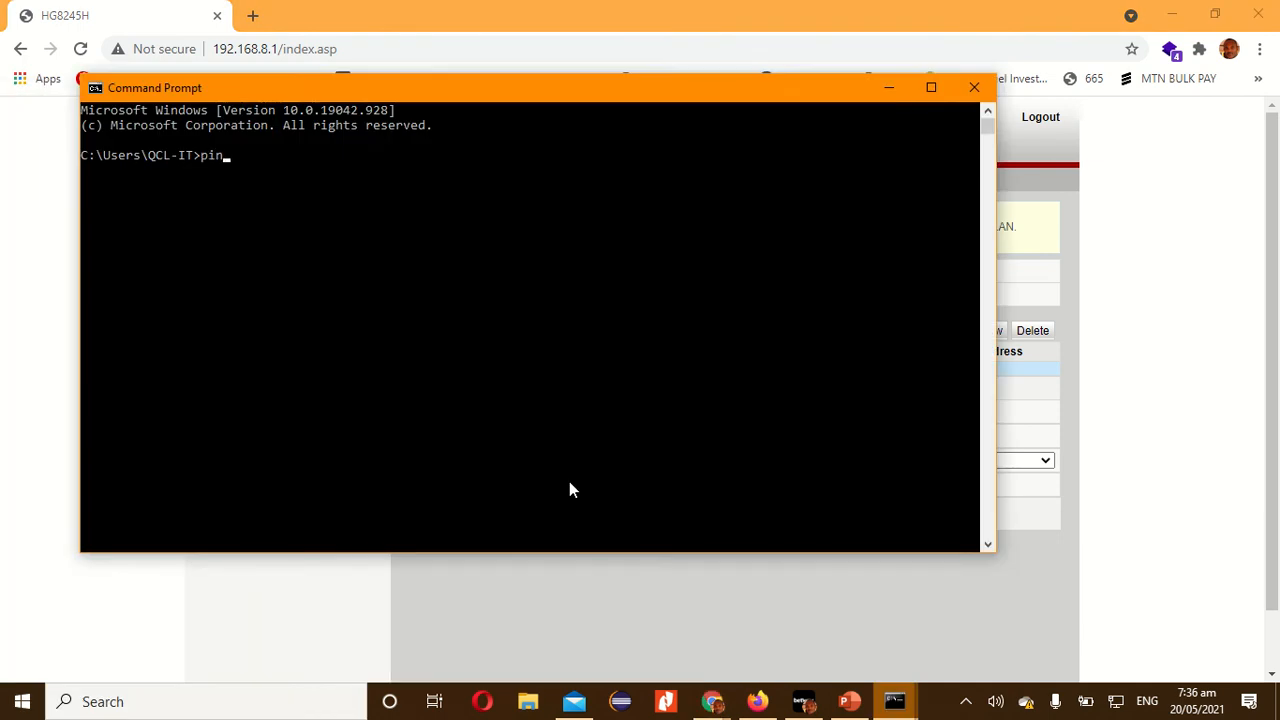
{"action": "type", "text": "g www.youtube.com"}
{"action": "key", "text": "Return"}
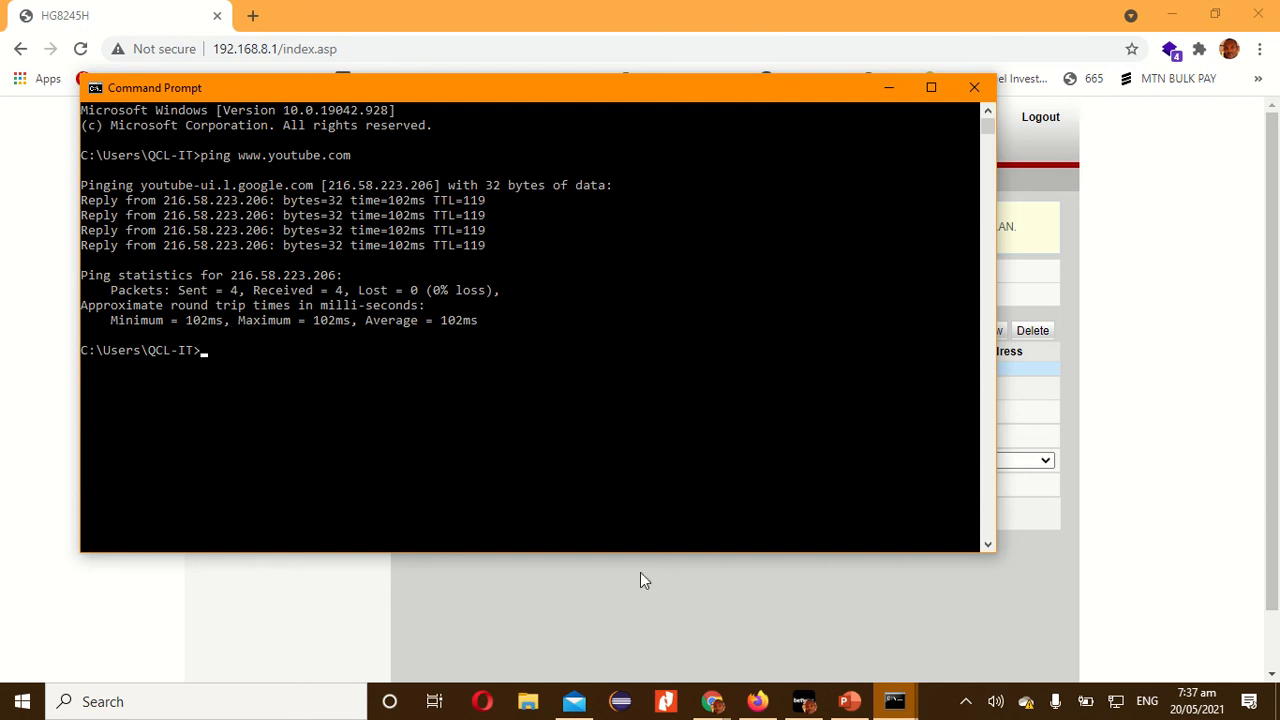
Switch to the Google window in Chrome, search for "ip address of youtube" and open the Lifewire article.
{"action": "key", "text": "alt+Tab"}
{"action": "key", "text": "alt+Tab"}
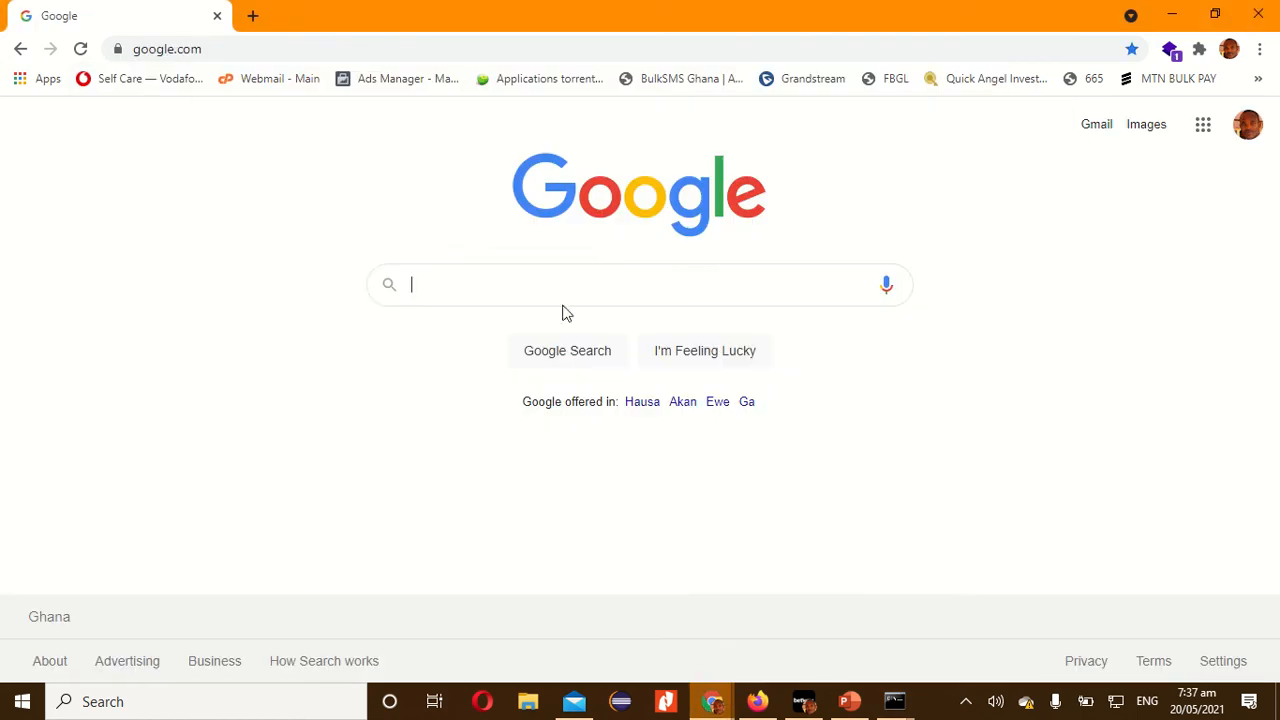
{"action": "left_click", "coordinate": [532, 278]}
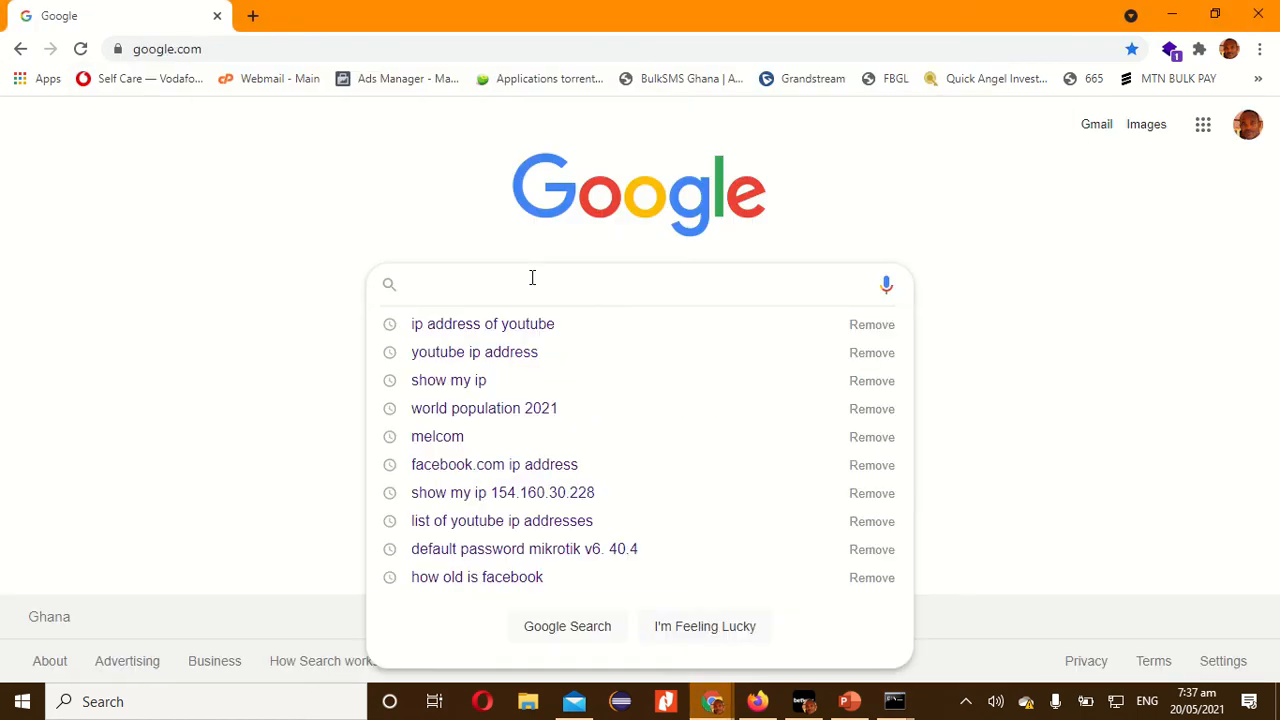
{"action": "left_click", "coordinate": [553, 328]}
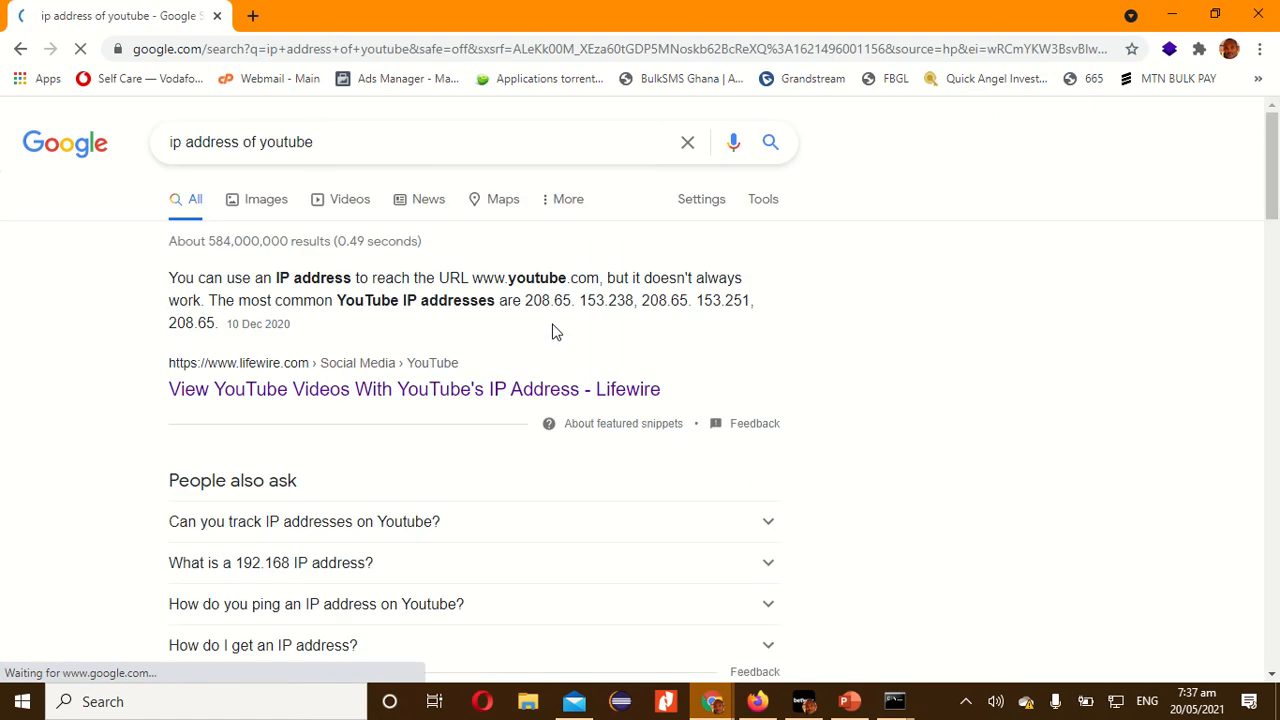
{"action": "left_click", "coordinate": [419, 389]}
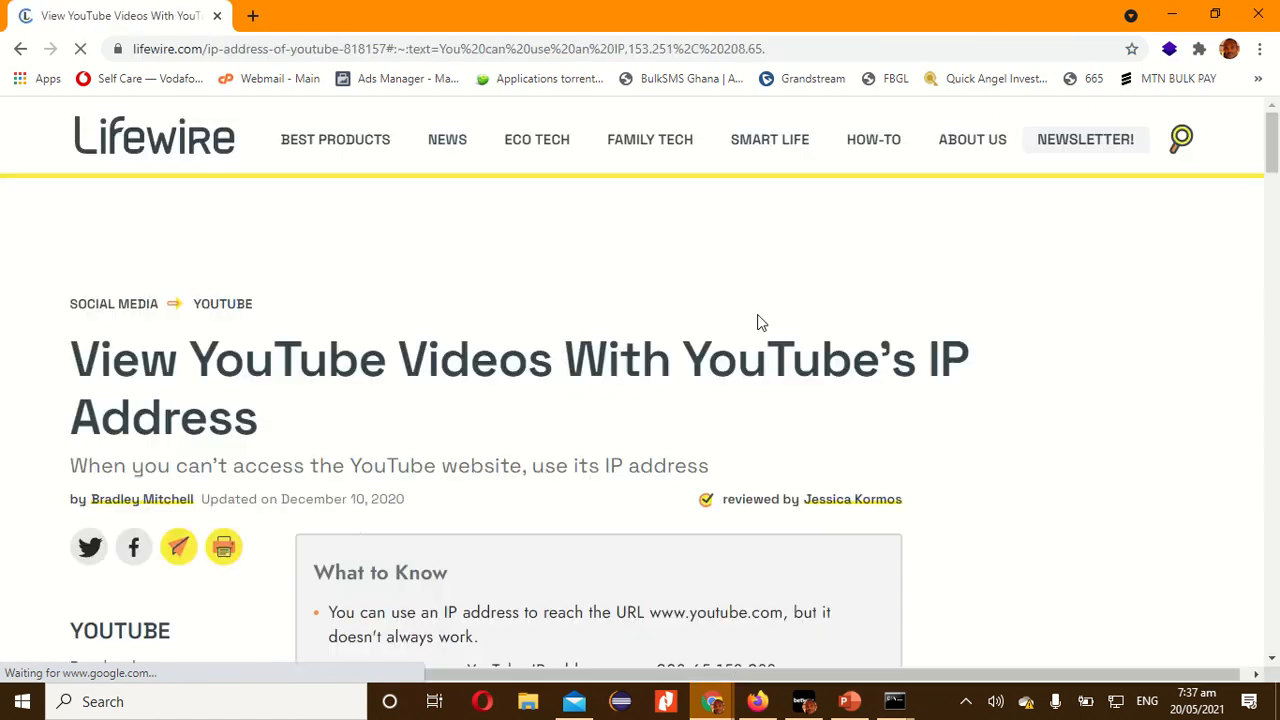
Examine the article's list of common YouTube IP addresses and its YouTube IP address ranges.
{"action": "scroll", "coordinate": [995, 314], "scroll_direction": "down", "scroll_amount": 8}
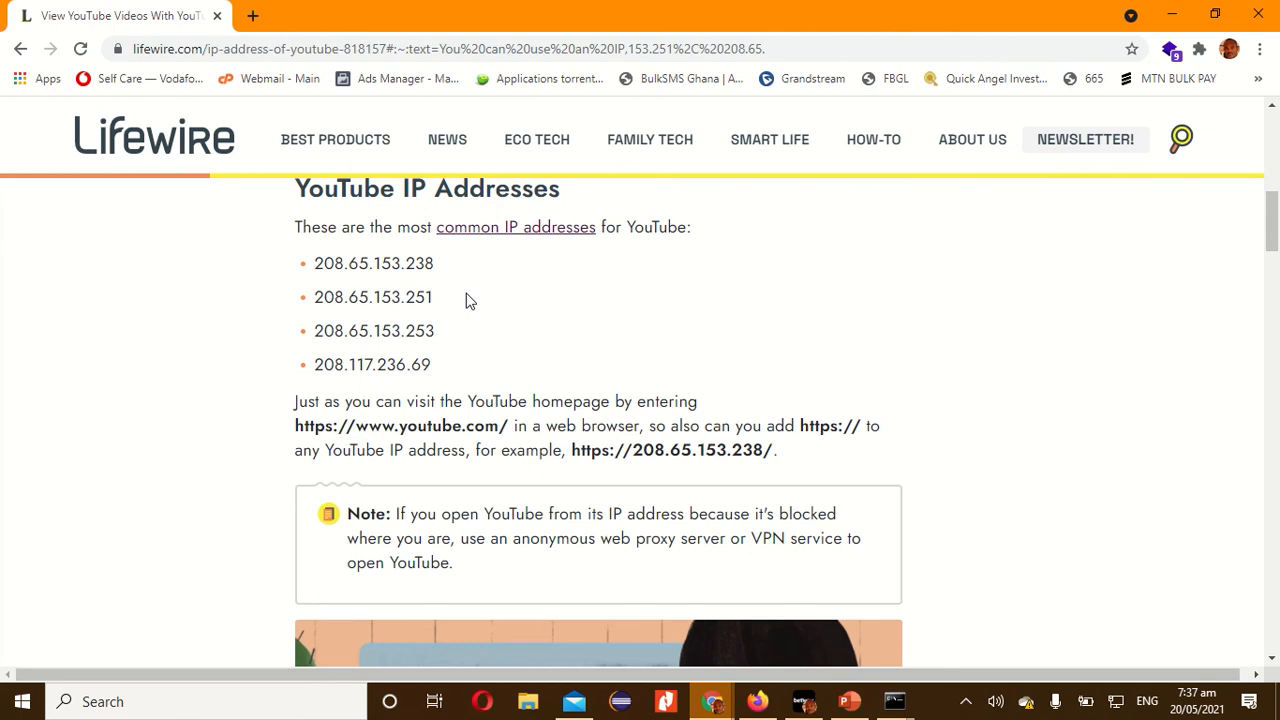
{"action": "scroll", "coordinate": [470, 300], "scroll_direction": "down", "scroll_amount": 12}
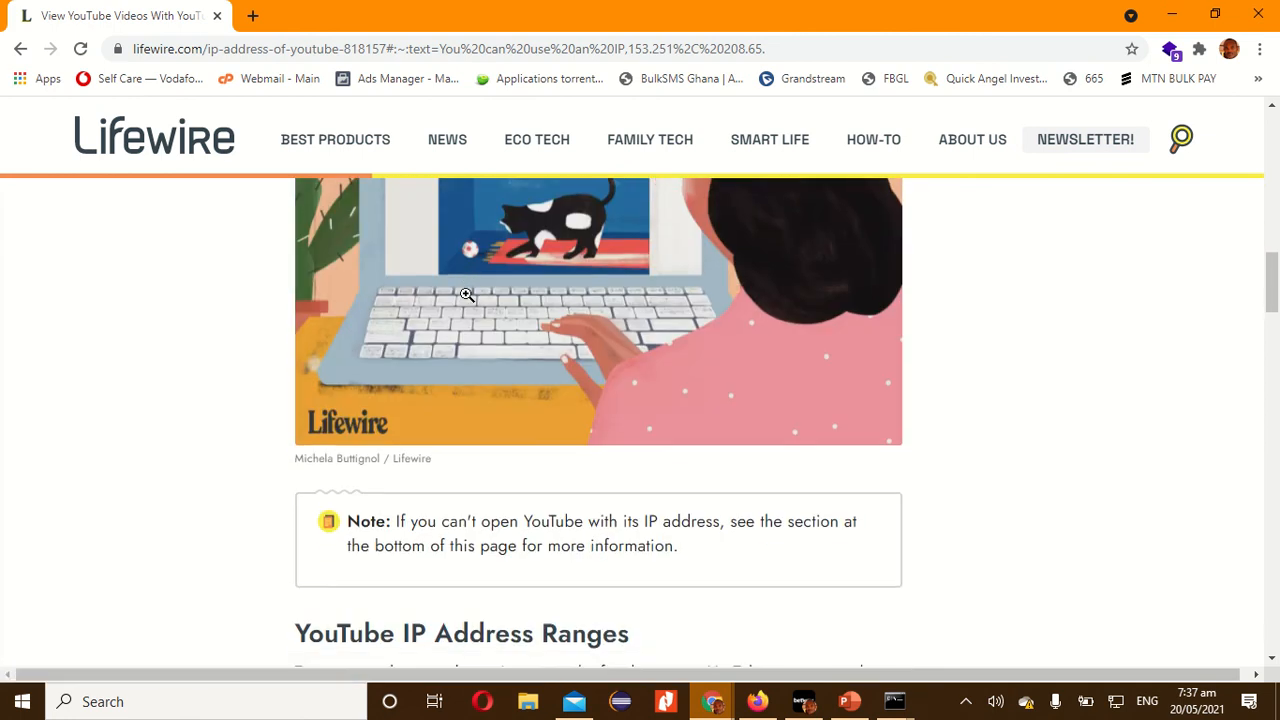
{"action": "scroll", "coordinate": [535, 369], "scroll_direction": "down", "scroll_amount": 2}
{"action": "scroll", "coordinate": [540, 368], "scroll_direction": "up", "scroll_amount": 3}
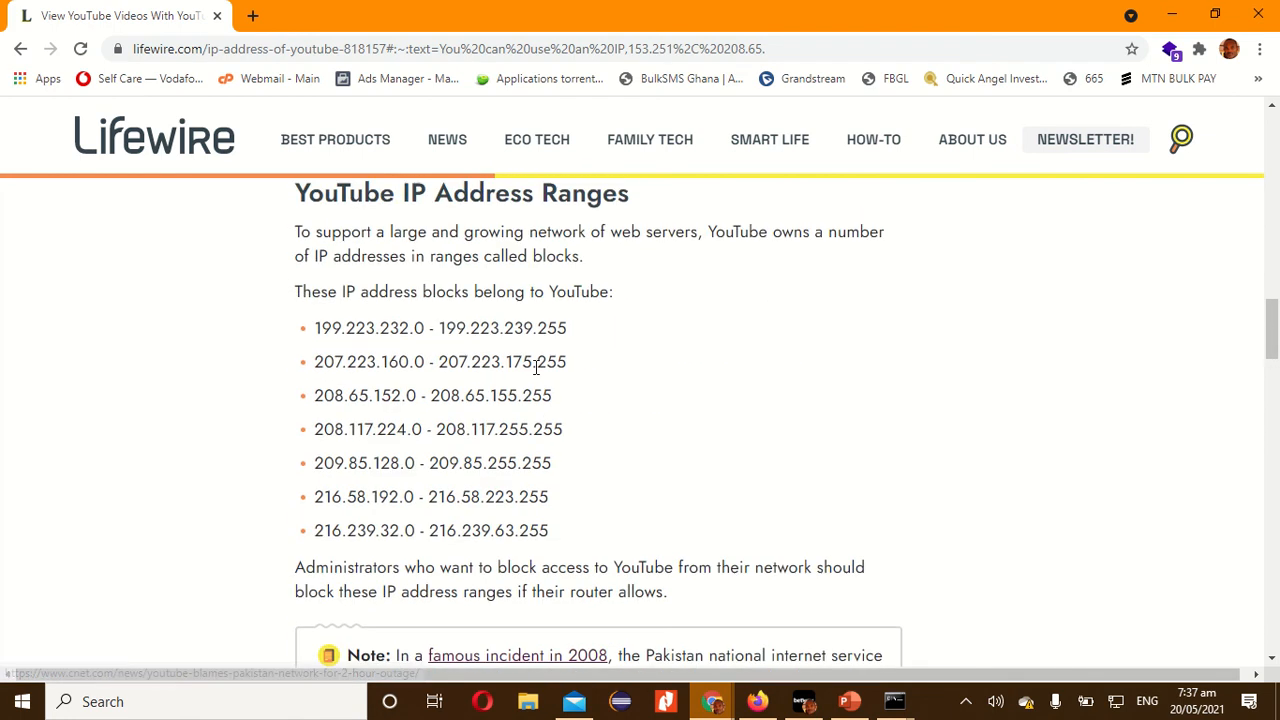
{"action": "scroll", "coordinate": [645, 437], "scroll_direction": "up", "scroll_amount": 12}
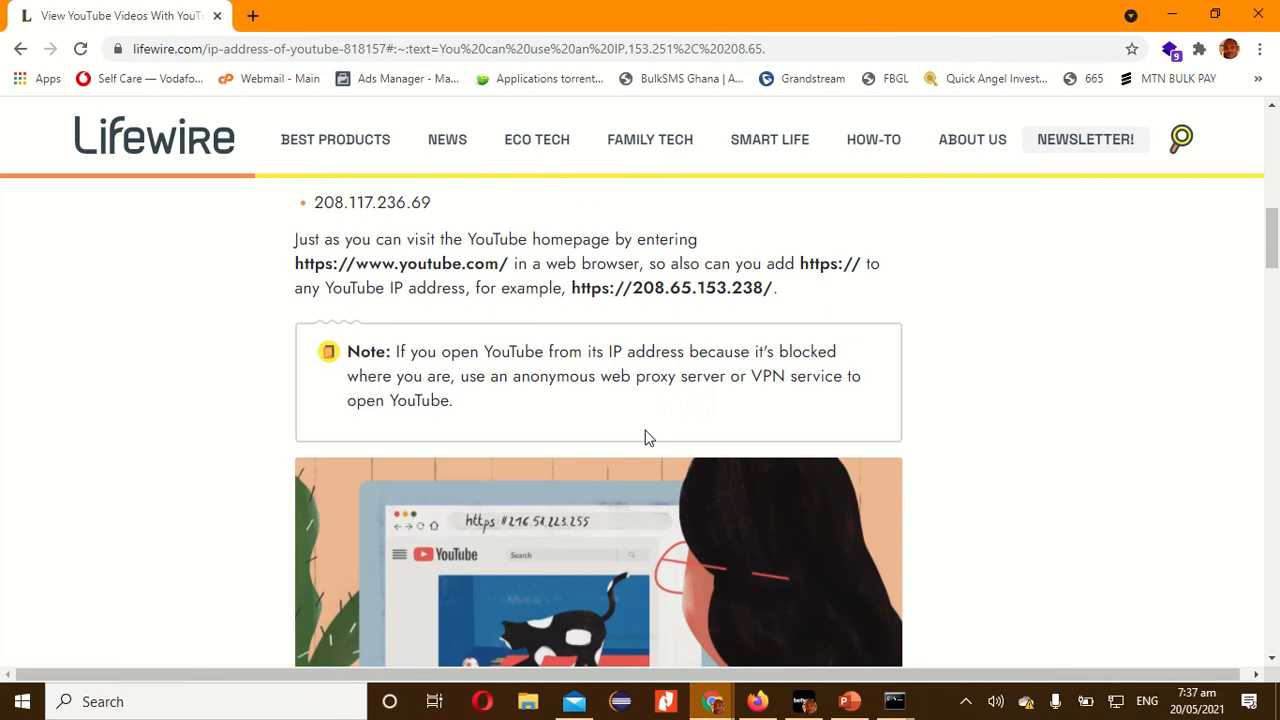
{"action": "scroll", "coordinate": [643, 426], "scroll_direction": "down", "scroll_amount": 12}
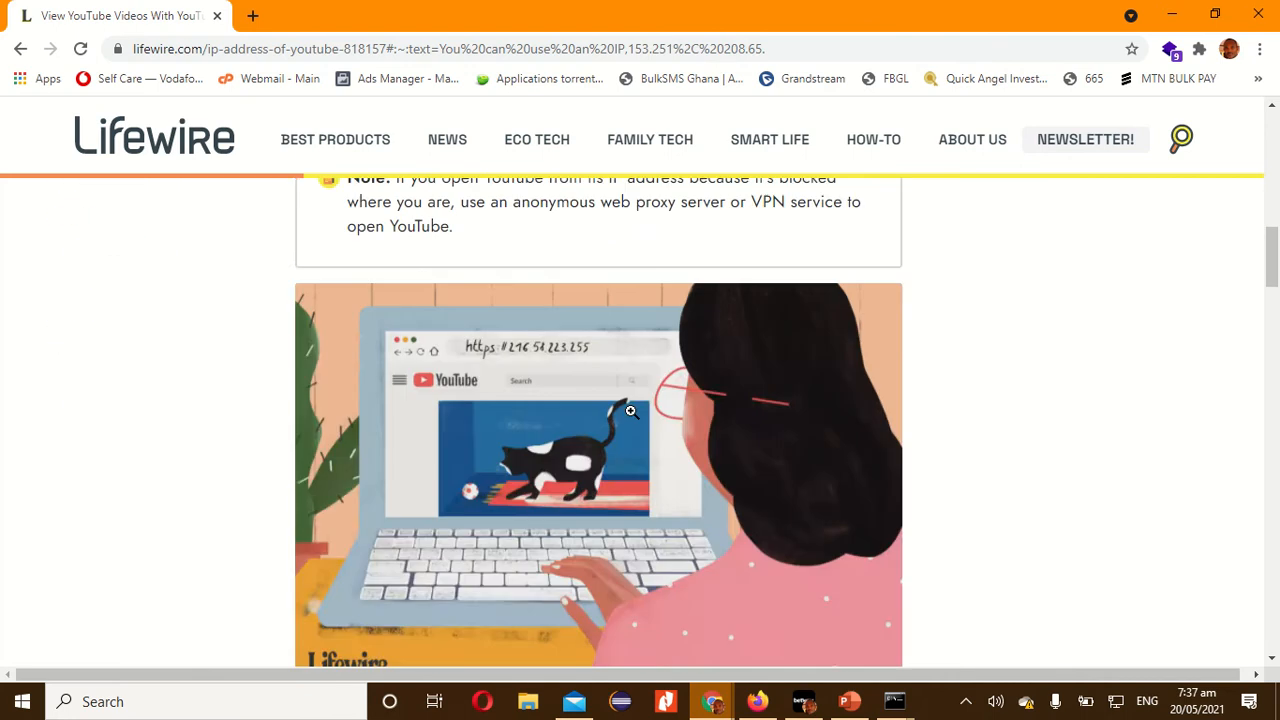
{"action": "scroll", "coordinate": [631, 419], "scroll_direction": "up", "scroll_amount": 1}
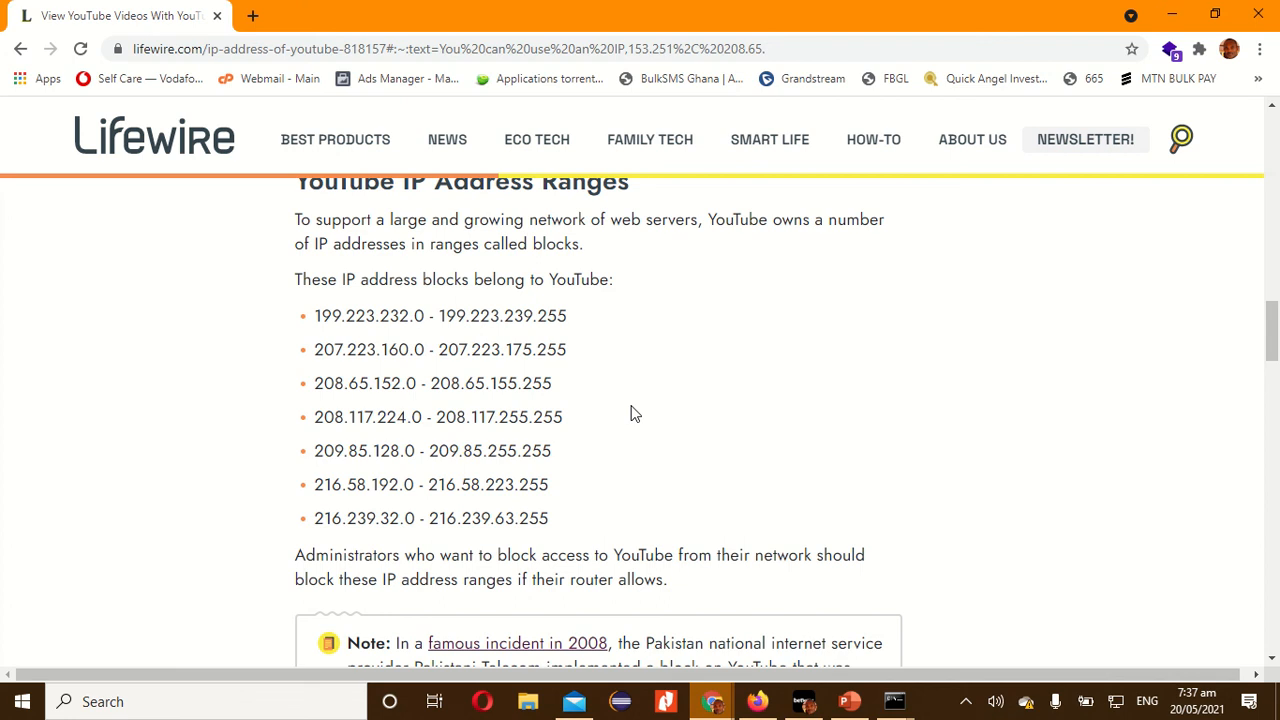
{"action": "scroll", "coordinate": [631, 413], "scroll_direction": "up", "scroll_amount": 1}
{"action": "scroll", "coordinate": [631, 413], "scroll_direction": "up", "scroll_amount": 10}
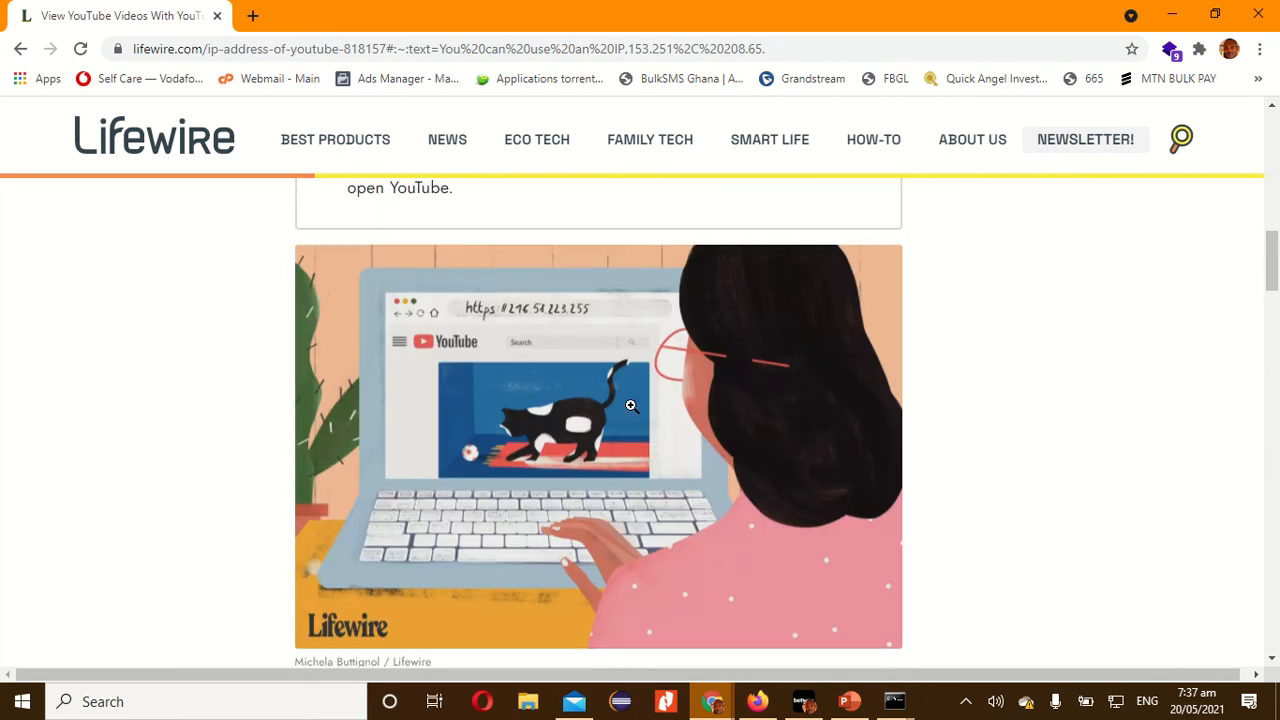
{"action": "scroll", "coordinate": [631, 413], "scroll_direction": "up", "scroll_amount": 3}
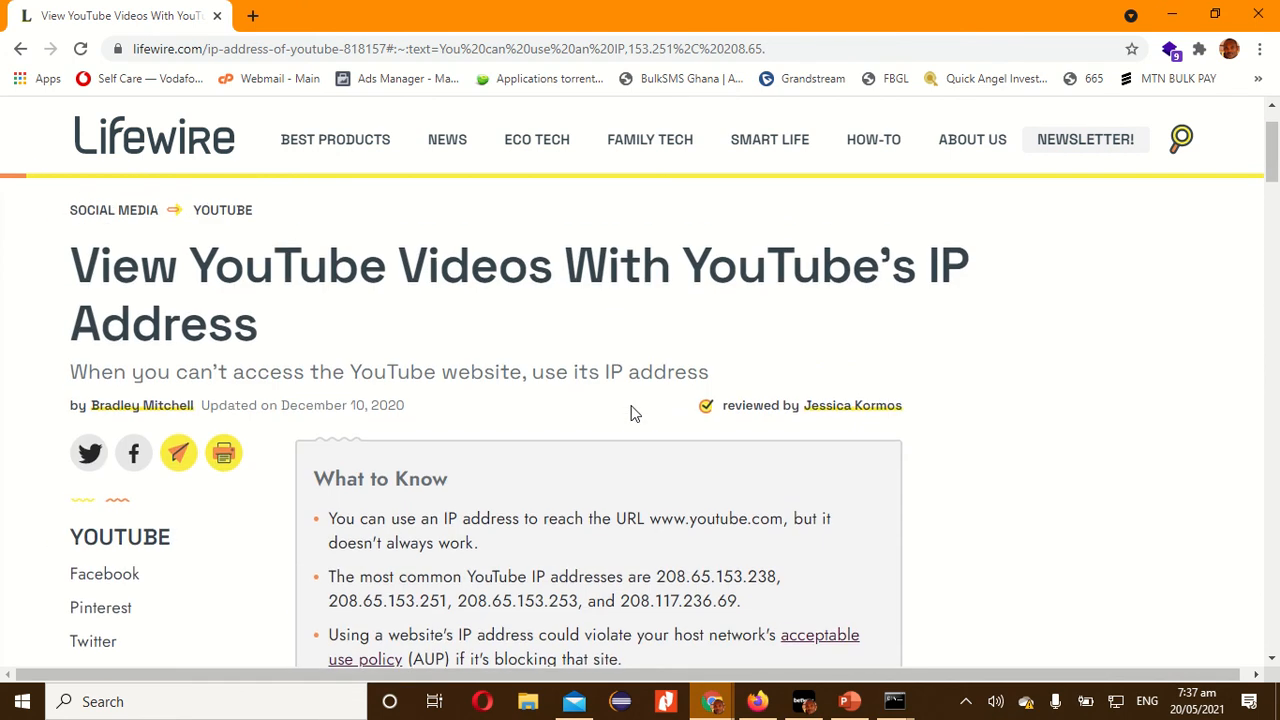
Return to the HG8245H router page and set the rule's starting WAN-side IP address to 216.58.192.1.
{"action": "key", "text": "alt+Tab"}
{"action": "key", "text": "alt+Tab"}
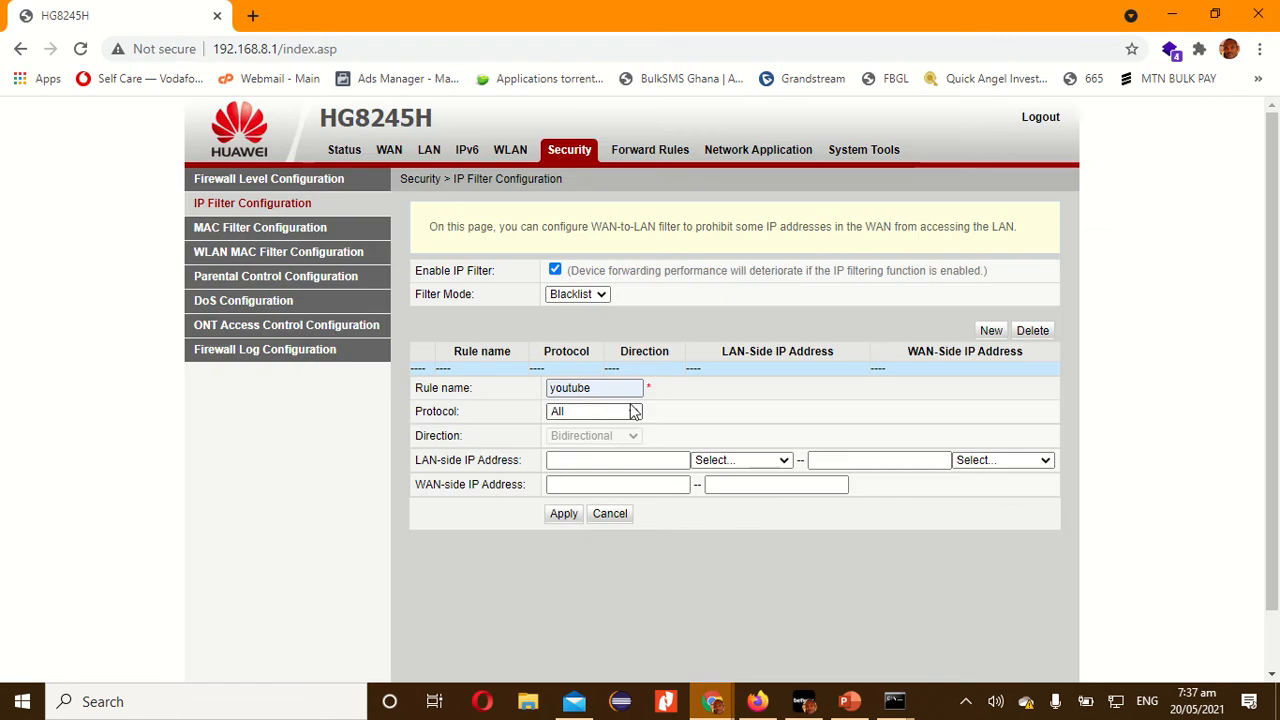
{"action": "left_click", "coordinate": [588, 485]}
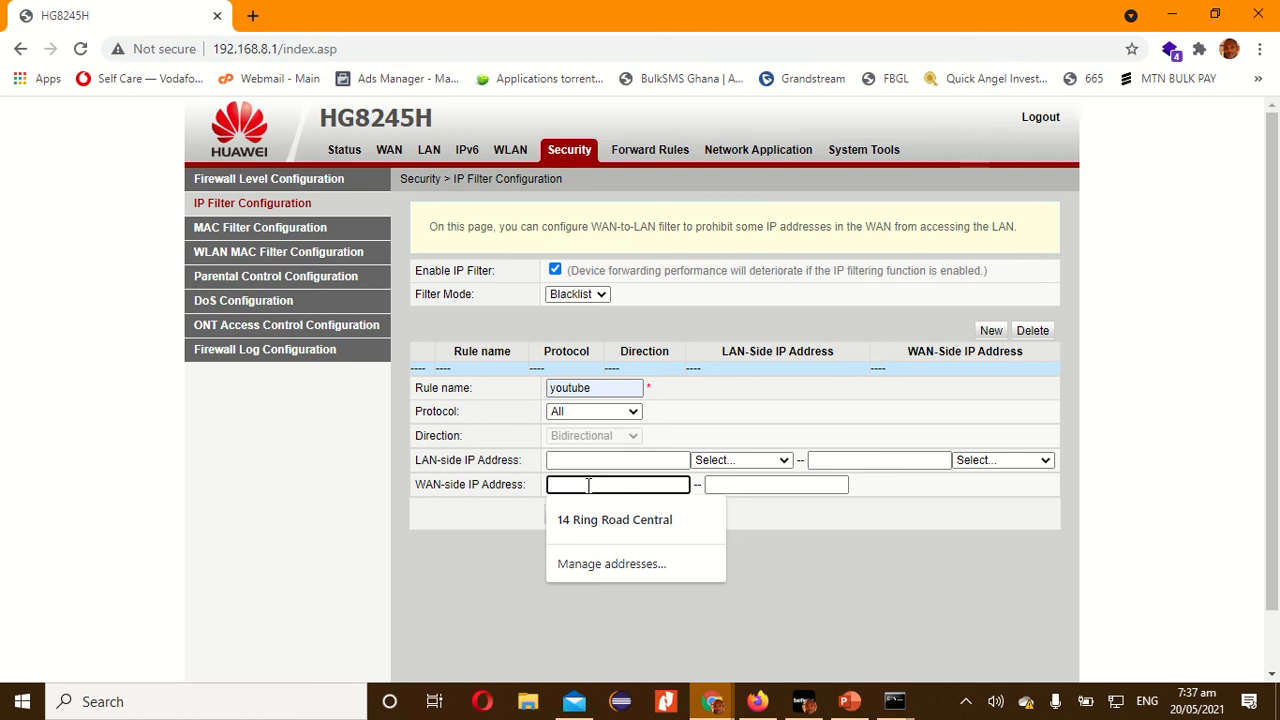
{"action": "type", "text": "21"}
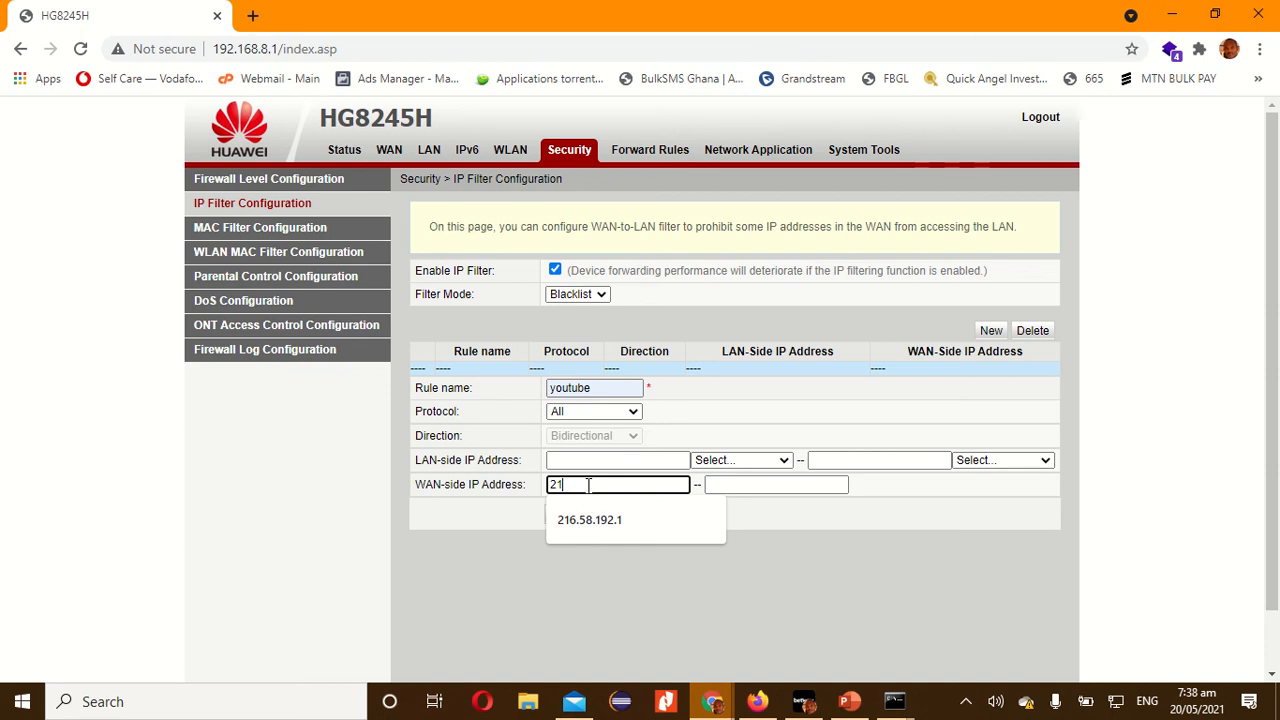
{"action": "type", "text": "6.58.19"}
{"action": "type", "text": "2.1"}
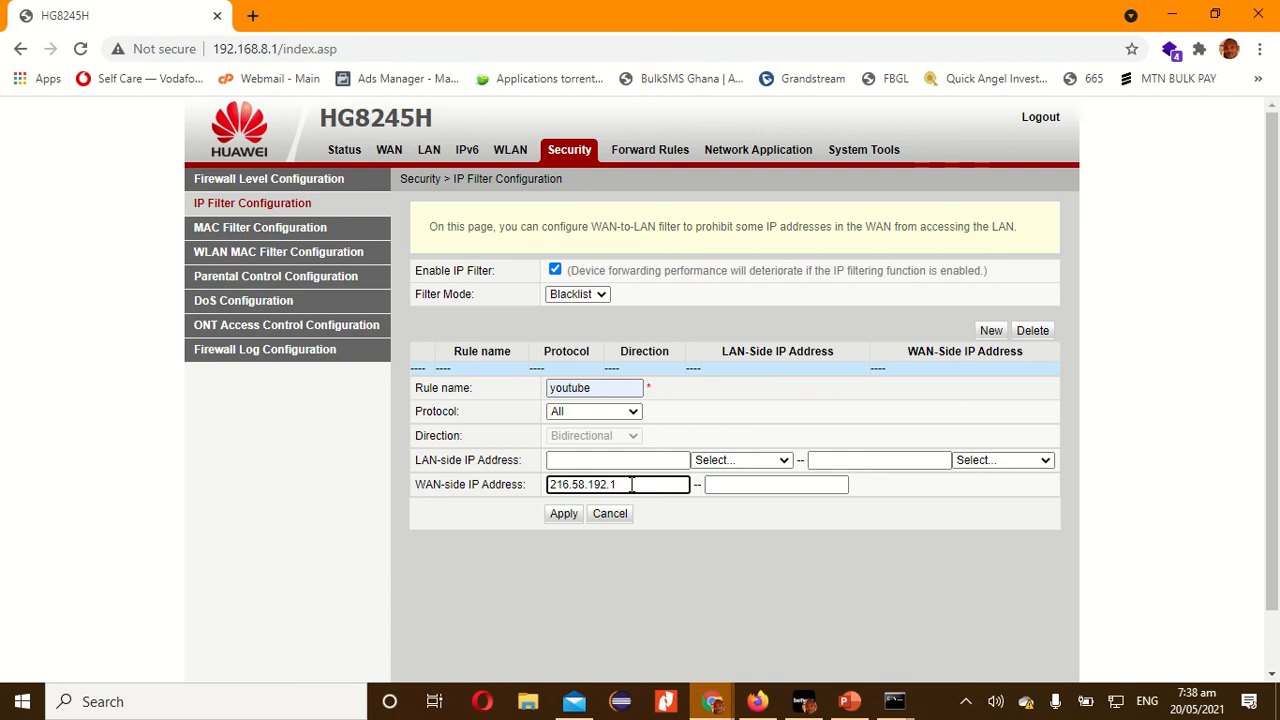
Set the rule's ending WAN-side IP address to 216.58.223.255 and apply the youtube filter rule.
{"action": "left_click", "coordinate": [736, 485]}
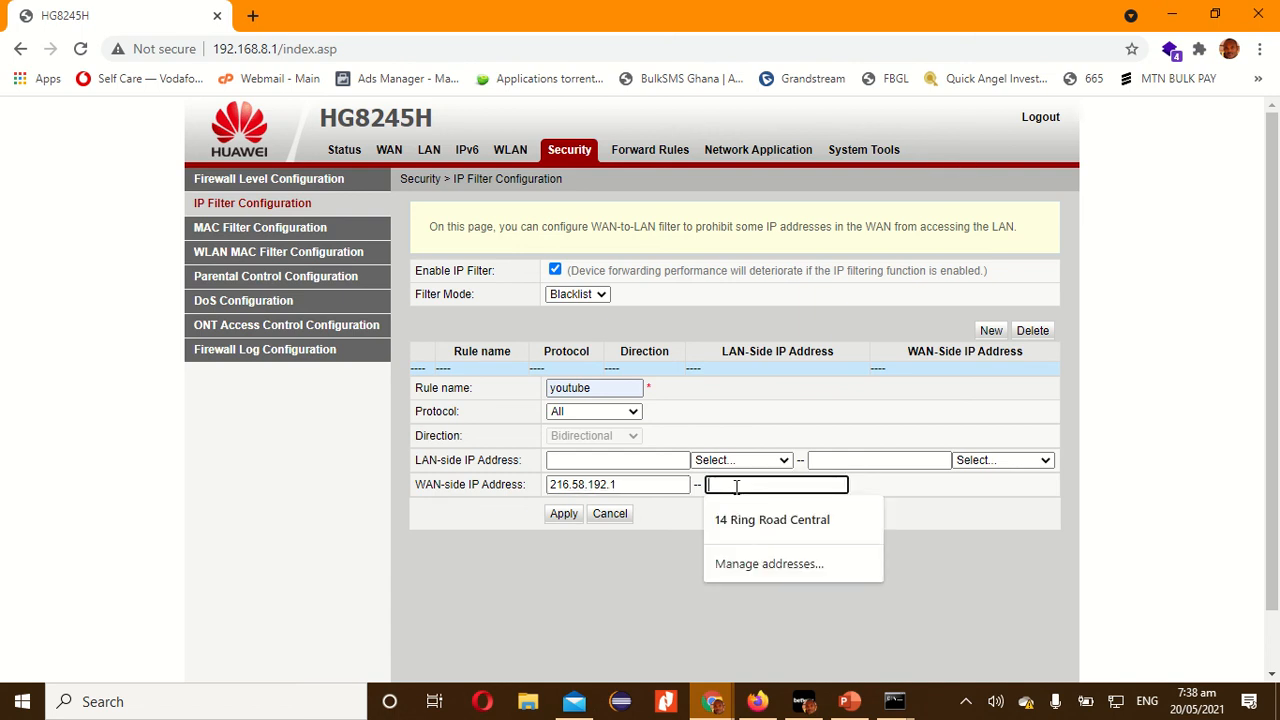
{"action": "type", "text": "21"}
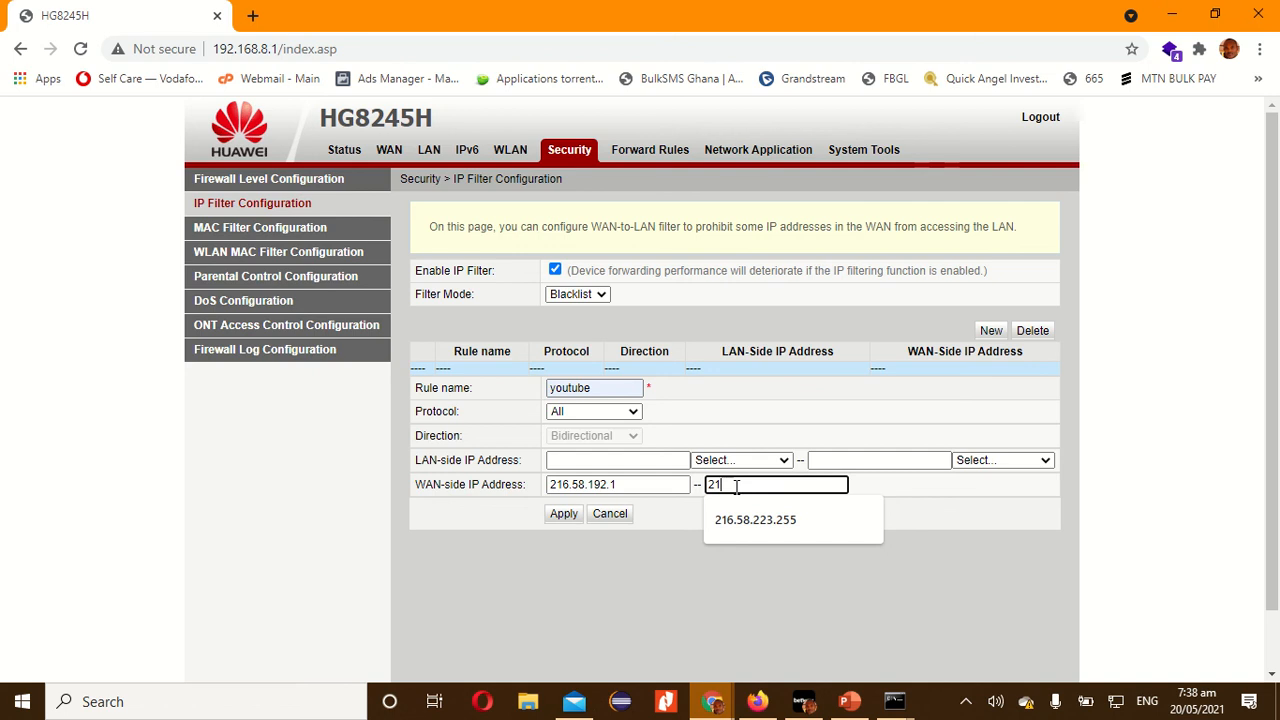
{"action": "type", "text": "6.58.233.2"}
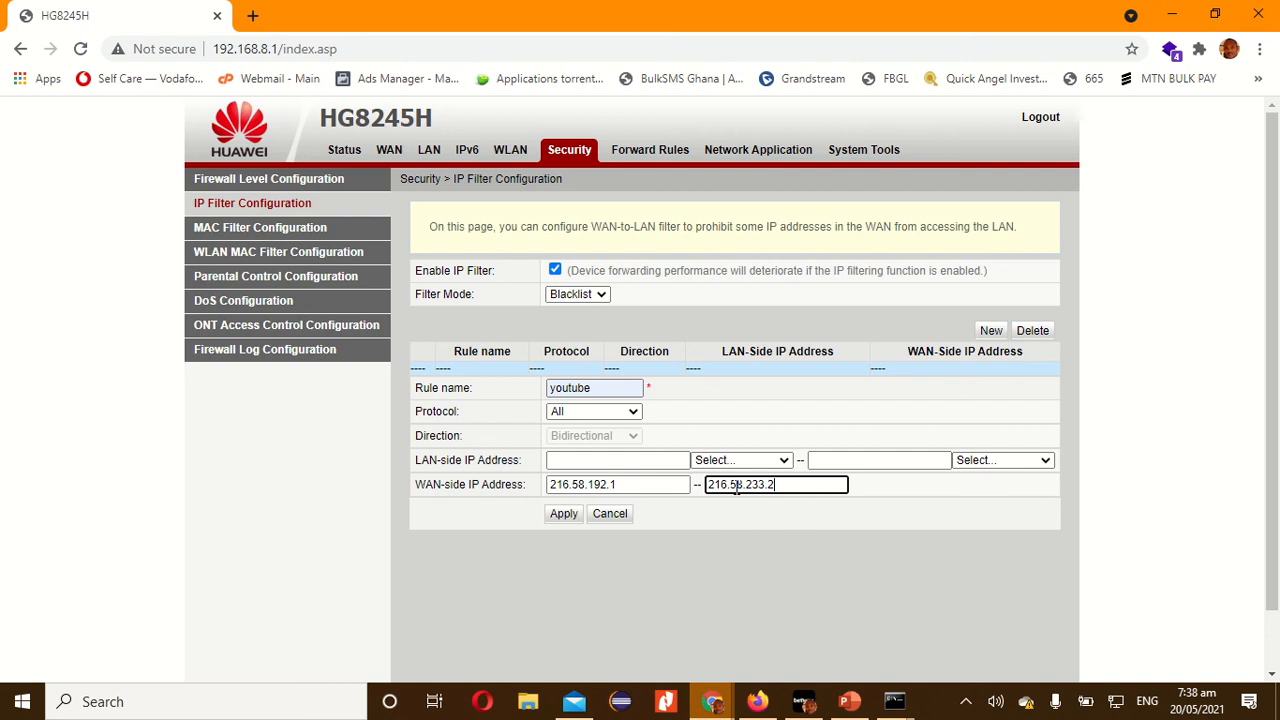
{"action": "key", "text": "BackSpace"}
{"action": "key", "text": "BackSpace"}
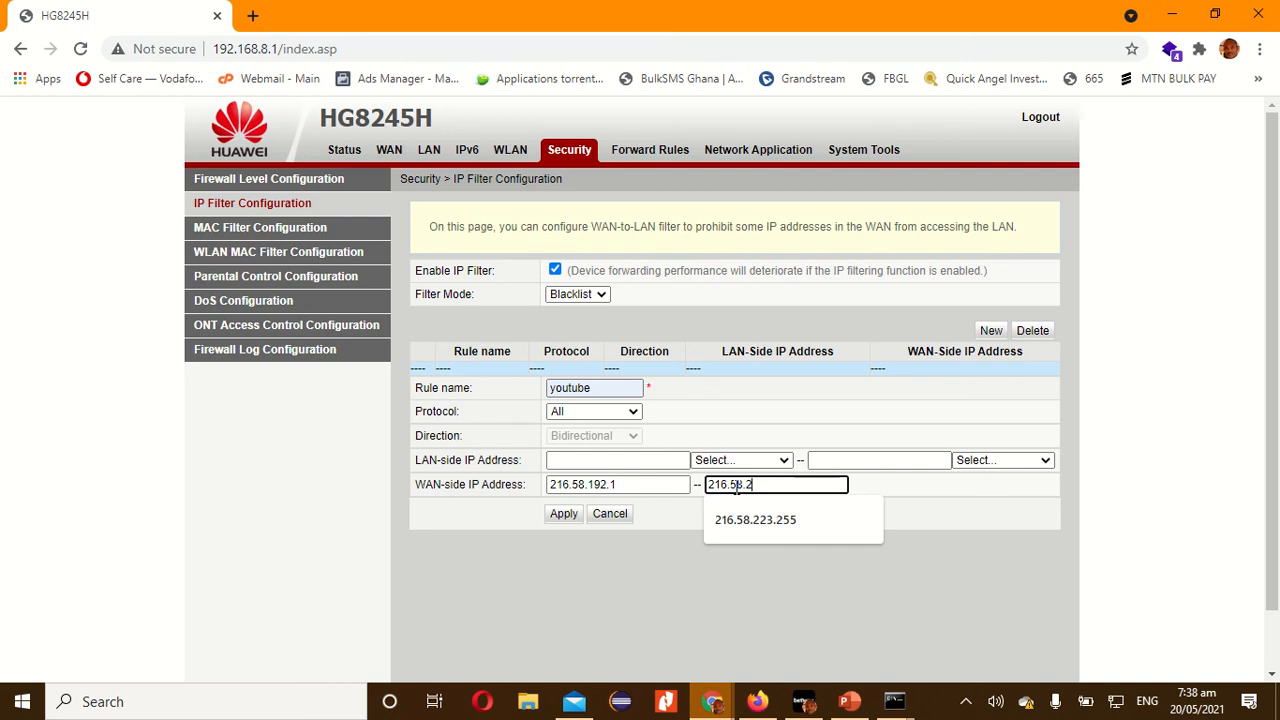
{"action": "type", "text": "23.255"}
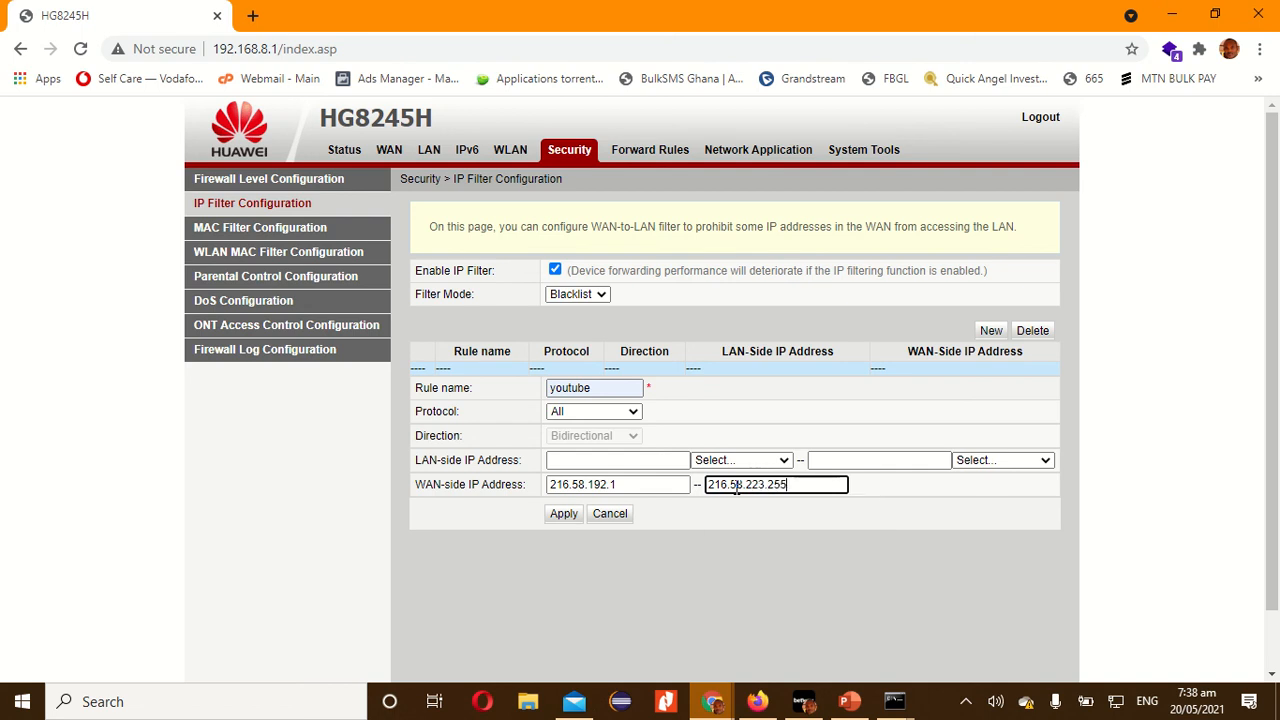
{"action": "left_click", "coordinate": [757, 553]}
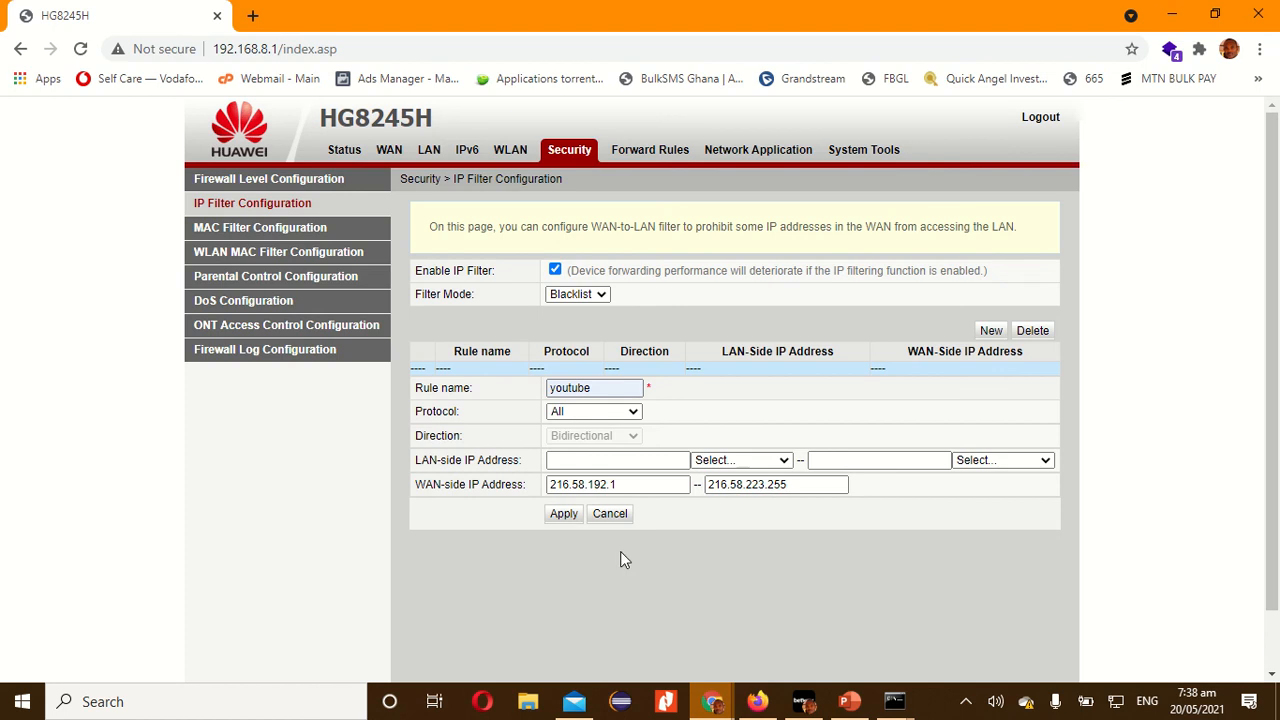
{"action": "left_click", "coordinate": [564, 514]}
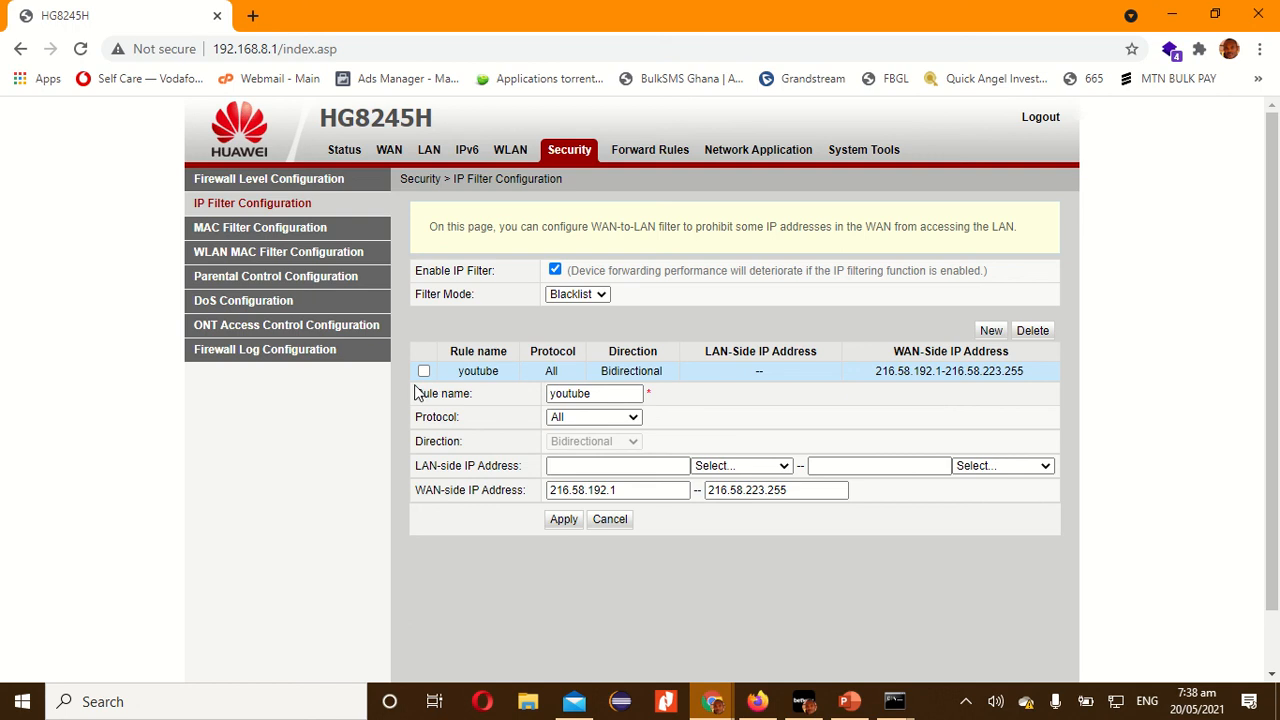
Switch to the Lifewire article window in Chrome and load youtube.com there to test the block.
{"action": "key", "text": "alt+Tab"}
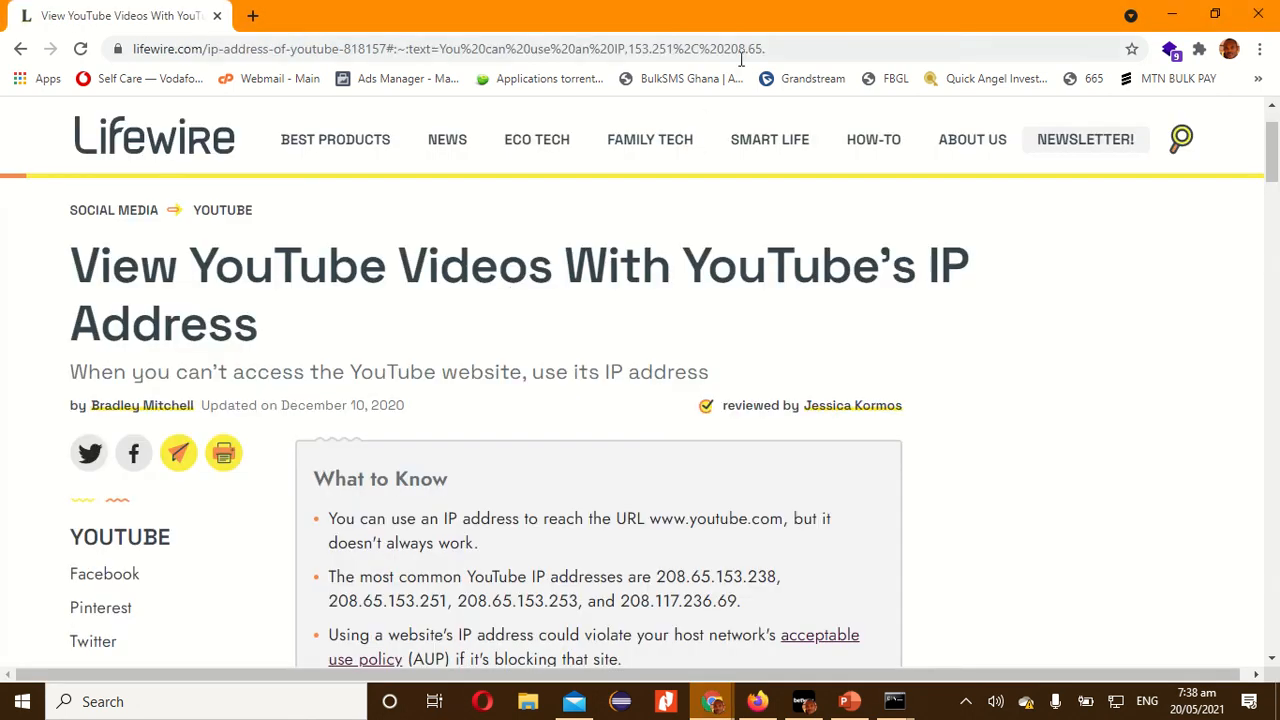
{"action": "left_click", "coordinate": [746, 51]}
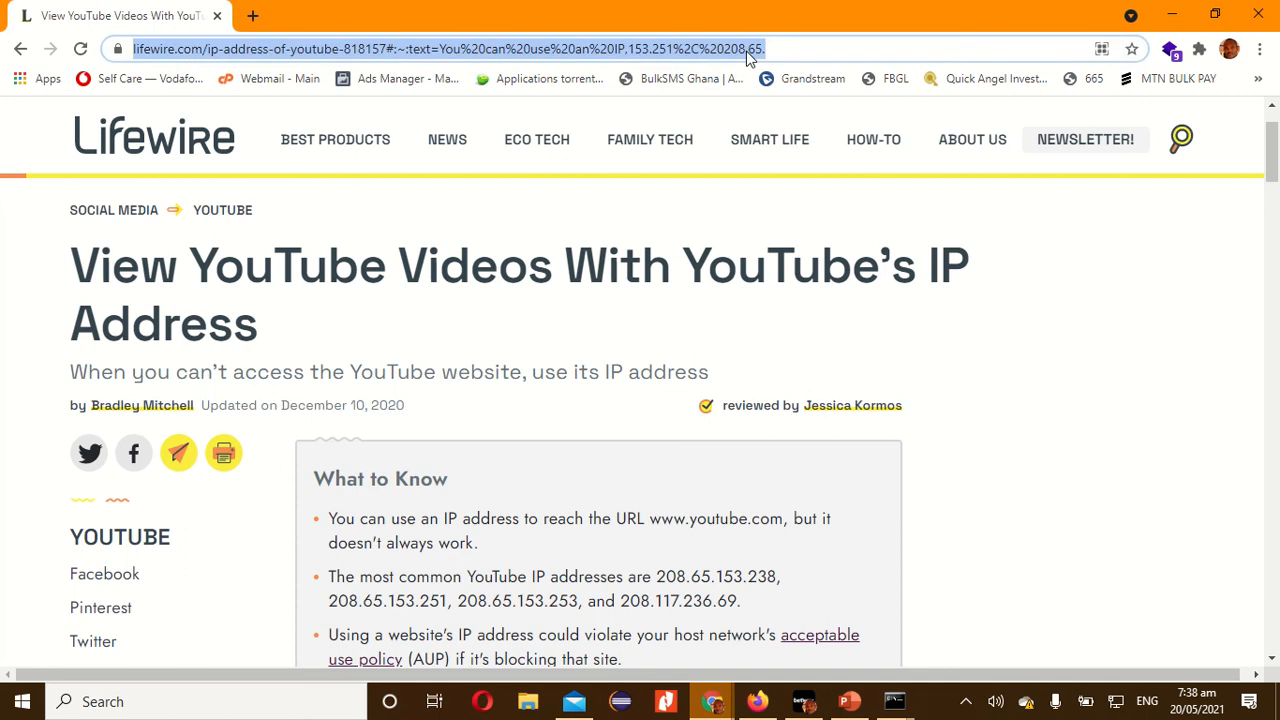
{"action": "type", "text": "yo"}
{"action": "key", "text": "Return"}
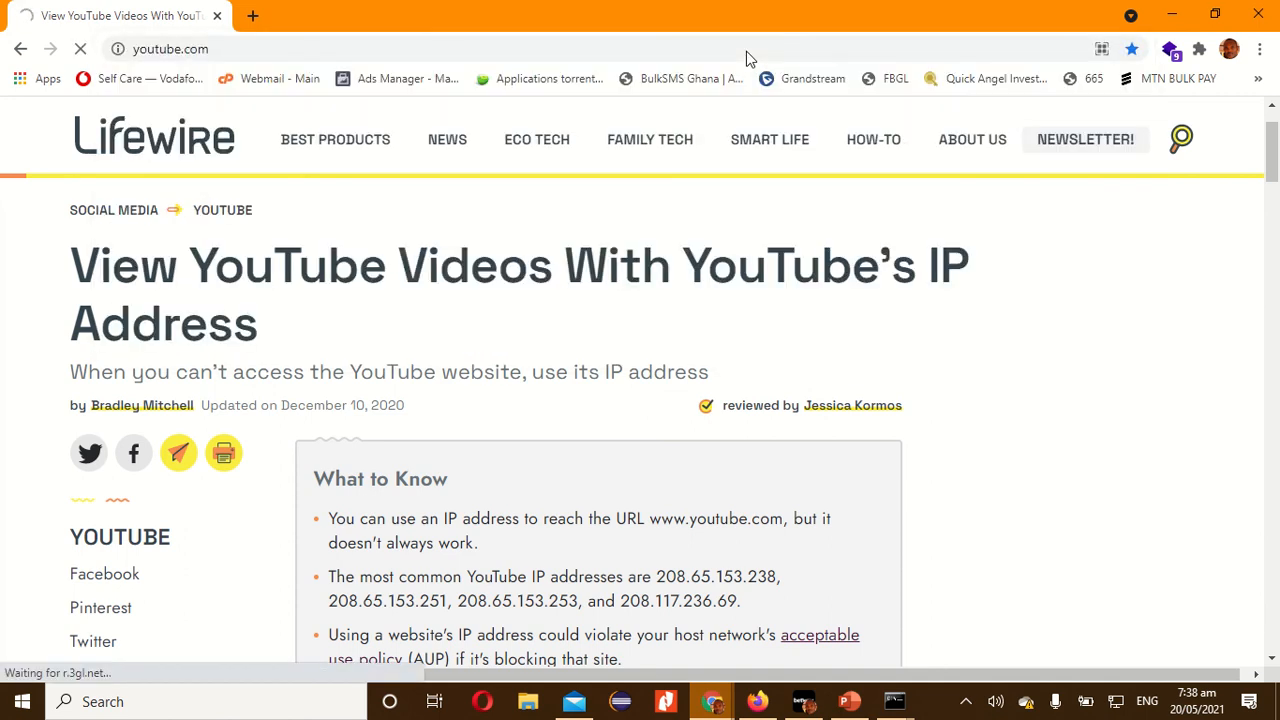
Return to the HG8245H router page, disable the IP filter and apply the change.
{"action": "key", "text": "alt+Tab"}
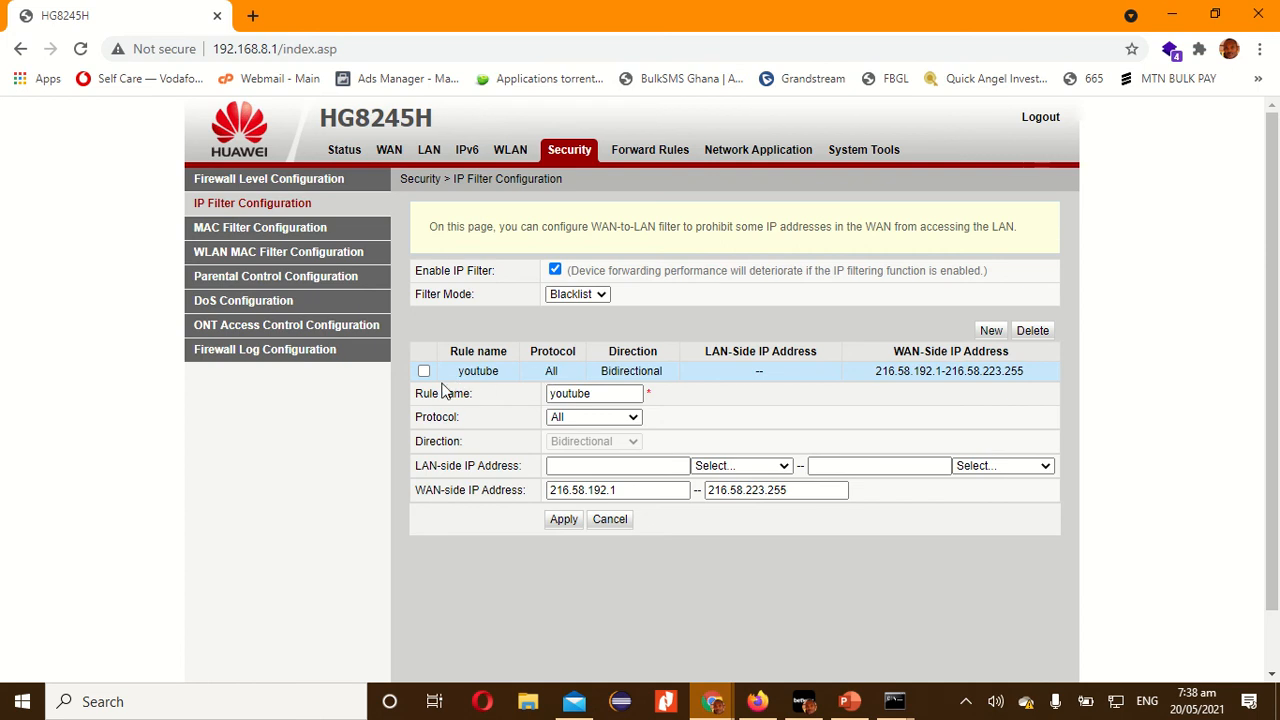
{"action": "left_click", "coordinate": [555, 270]}
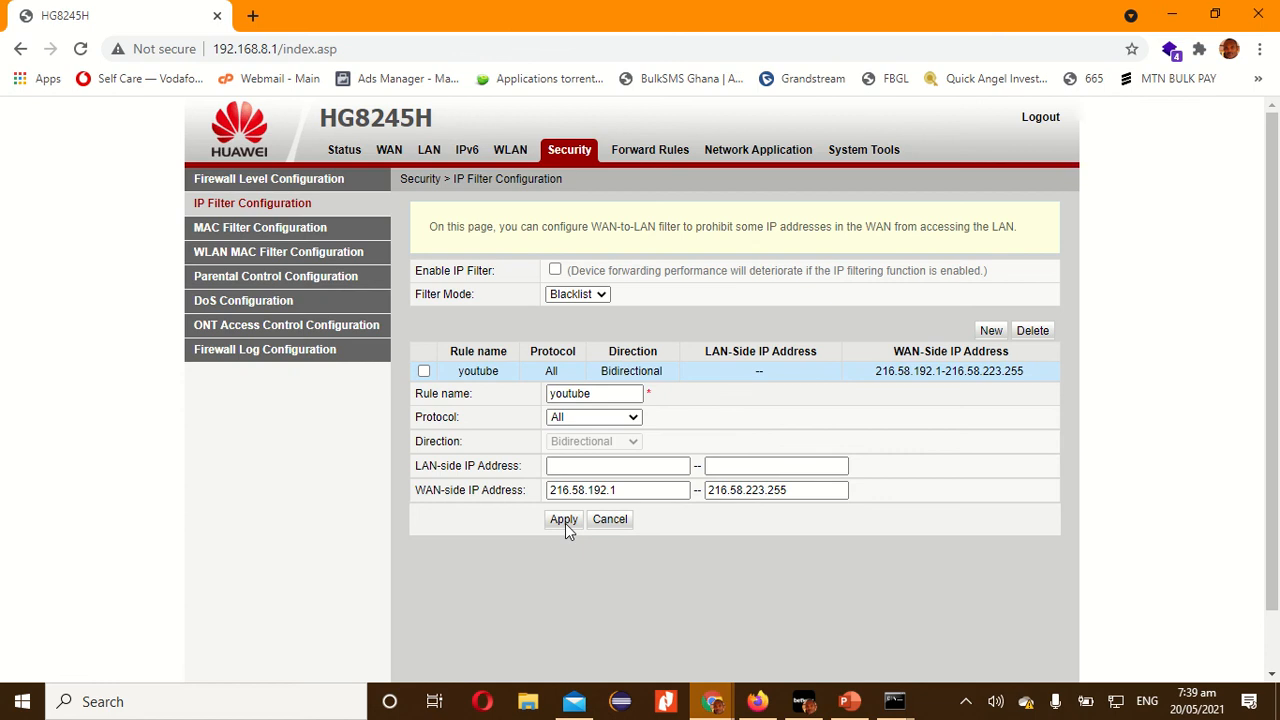
{"action": "left_click", "coordinate": [564, 520]}
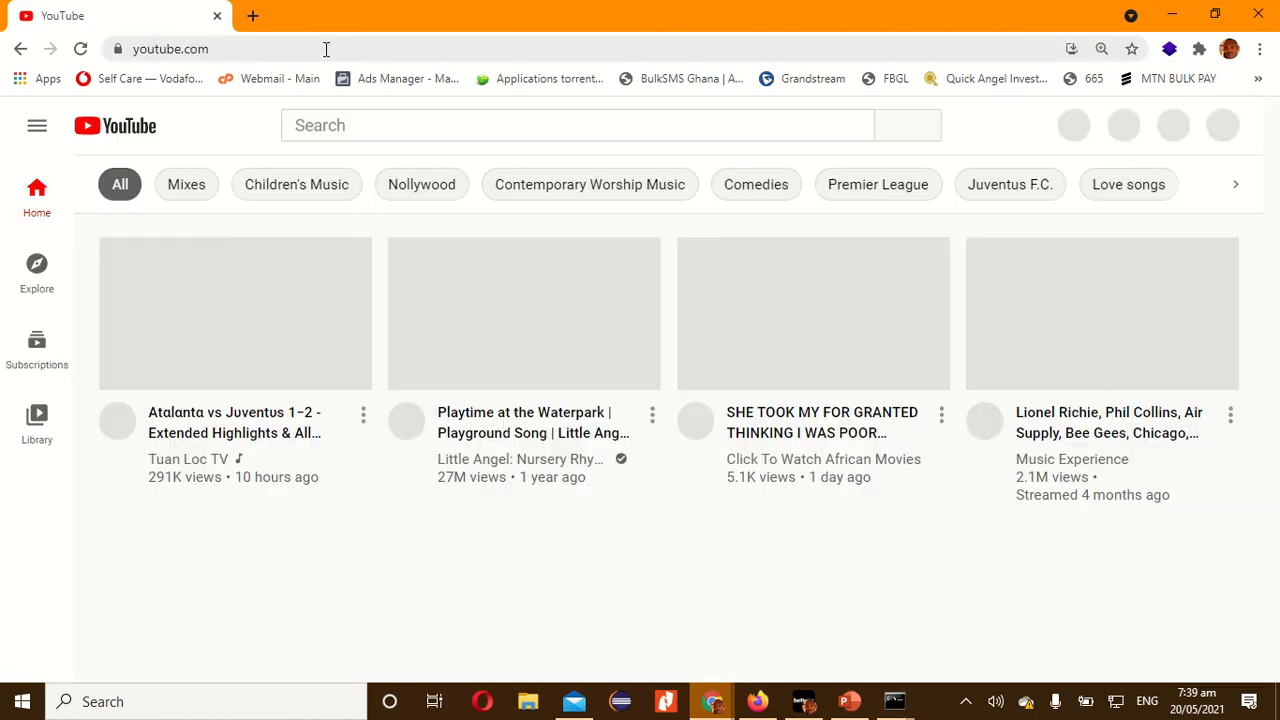
Load youtube.com in the other Chrome window, play the Burnley 0-3 Liverpool highlights video and go back to the YouTube home page.
{"action": "left_click", "coordinate": [326, 49]}
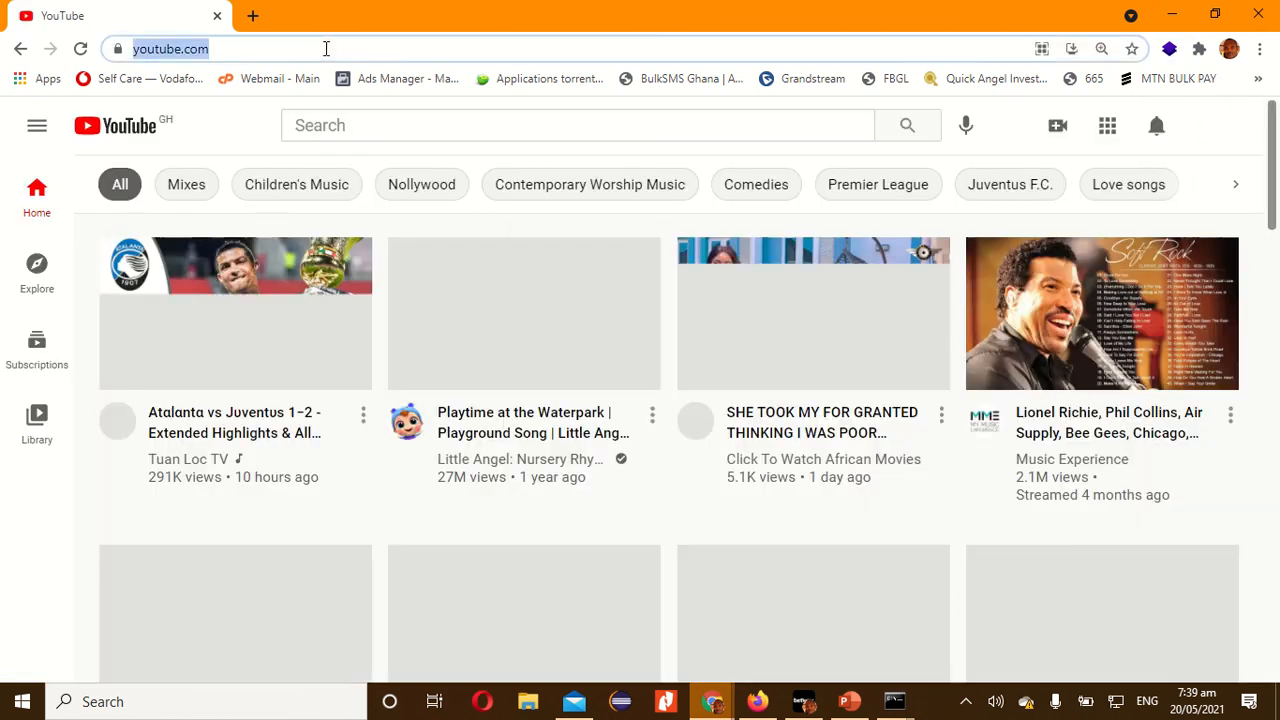
{"action": "key", "text": "Return"}
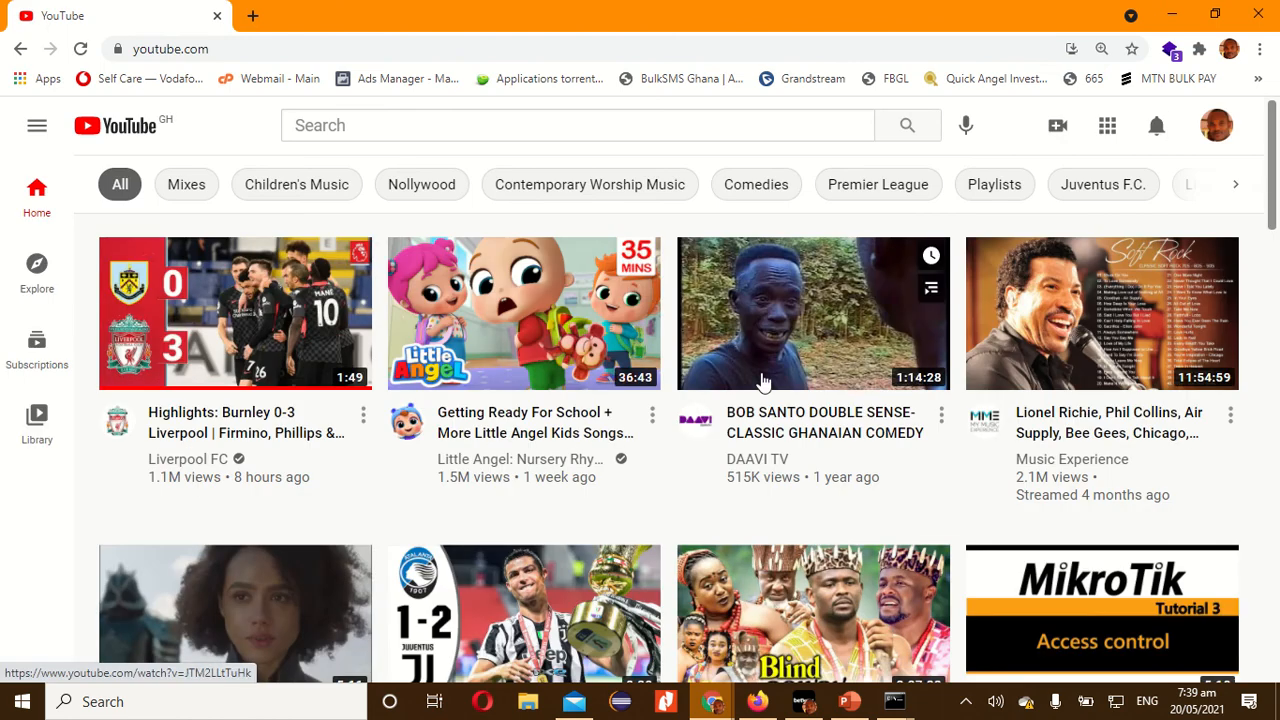
{"action": "left_click", "coordinate": [256, 330]}
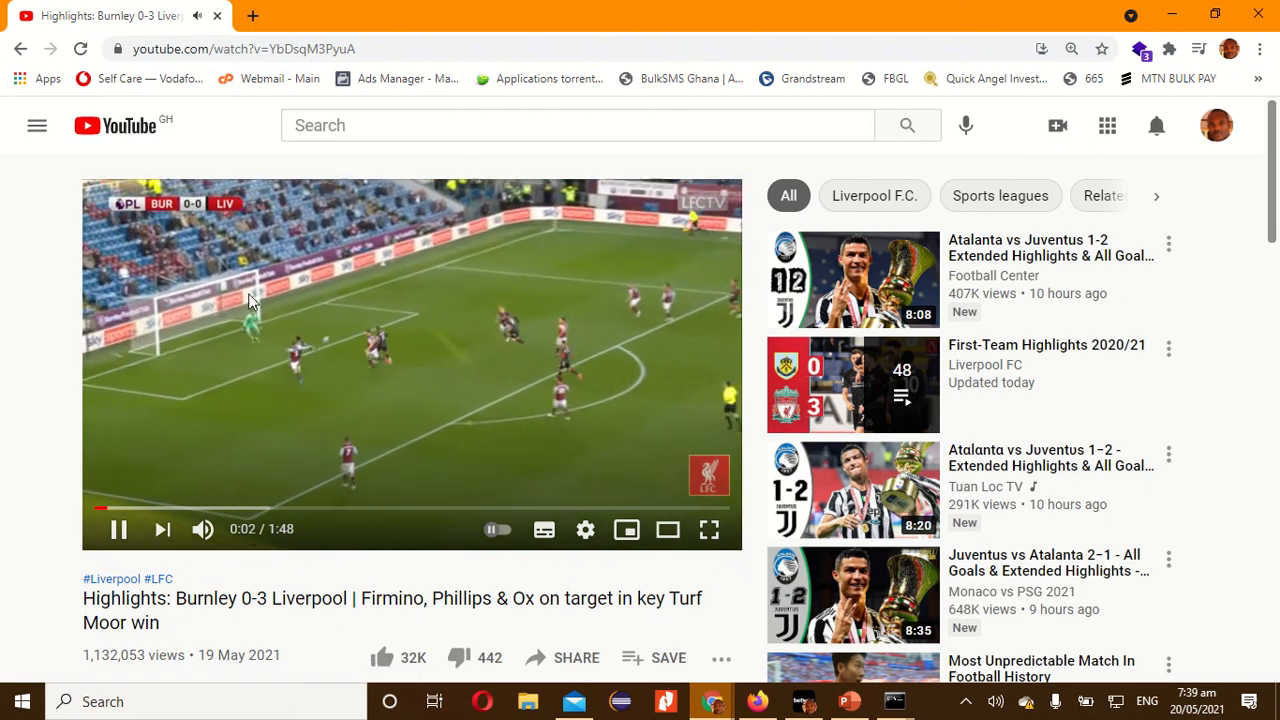
{"action": "left_click", "coordinate": [122, 133]}
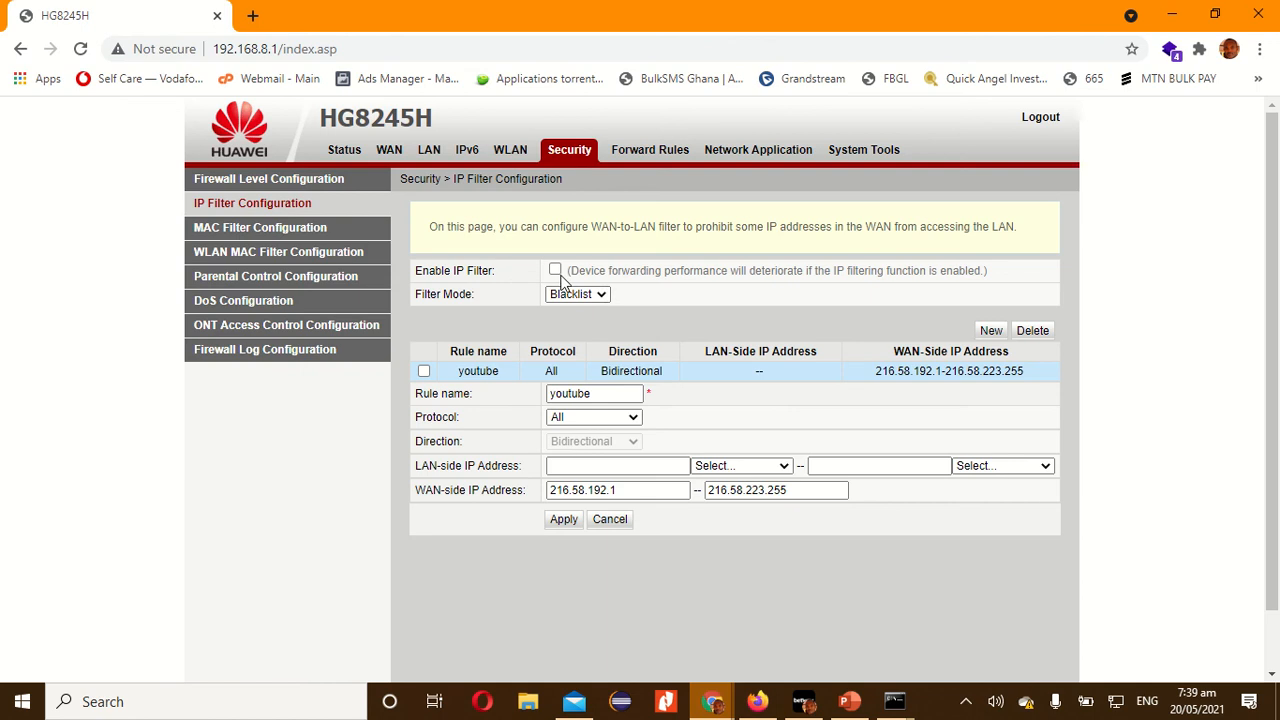
On the HG8245H router page, enable the IP filter again and apply the setting.
{"action": "left_click", "coordinate": [555, 271]}
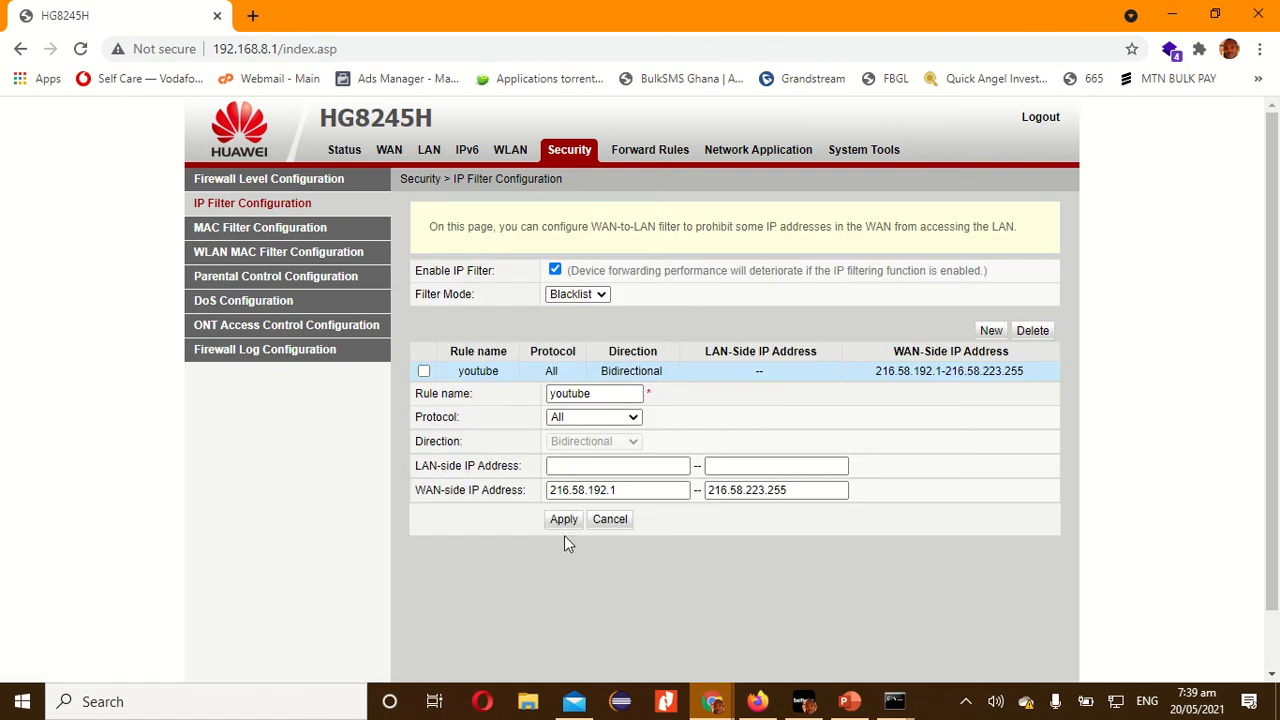
{"action": "left_click", "coordinate": [564, 520]}
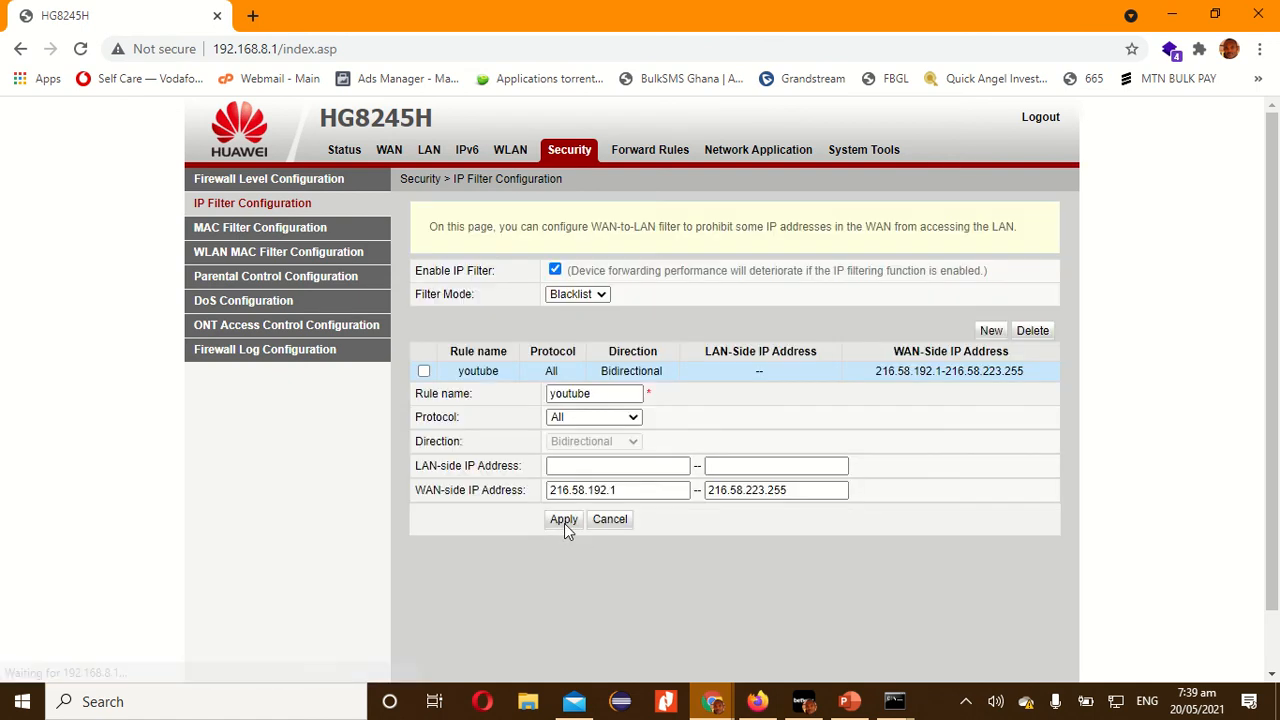
Switch to the YouTube window, reload its home page and open youtube.com in a new tab to test the block.
{"action": "key", "text": "alt+Tab"}
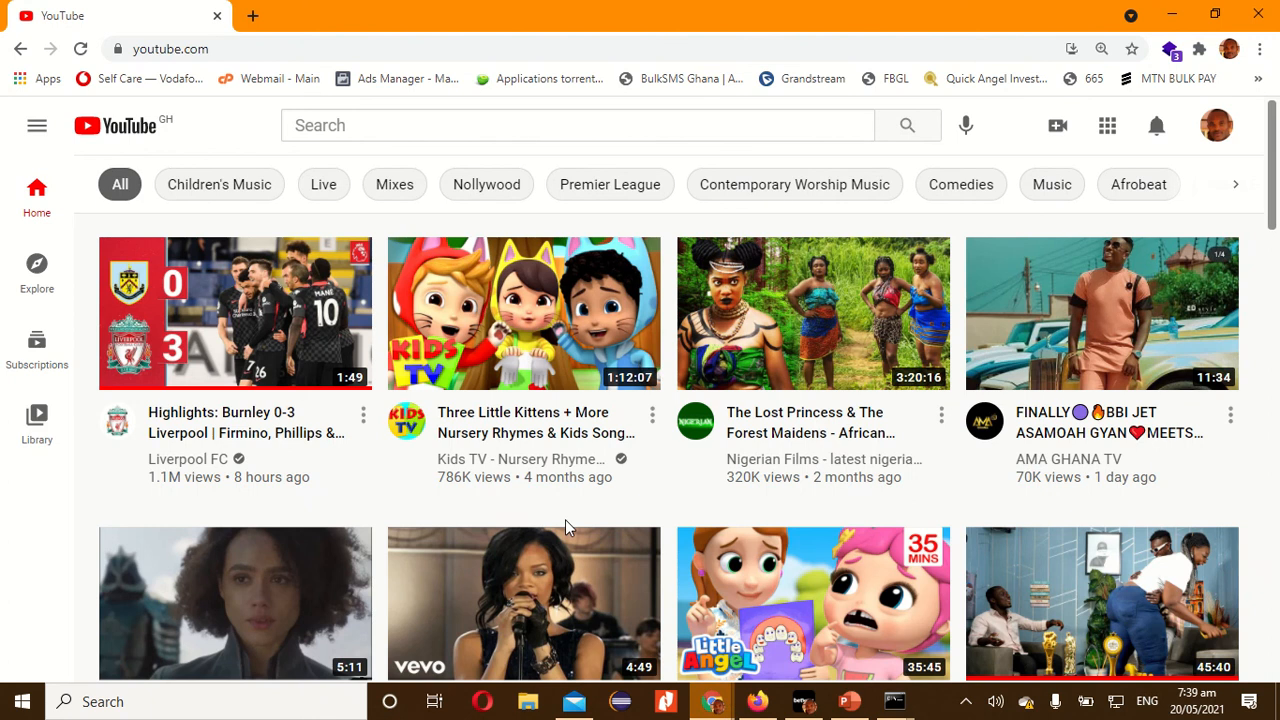
{"action": "left_click", "coordinate": [128, 135]}
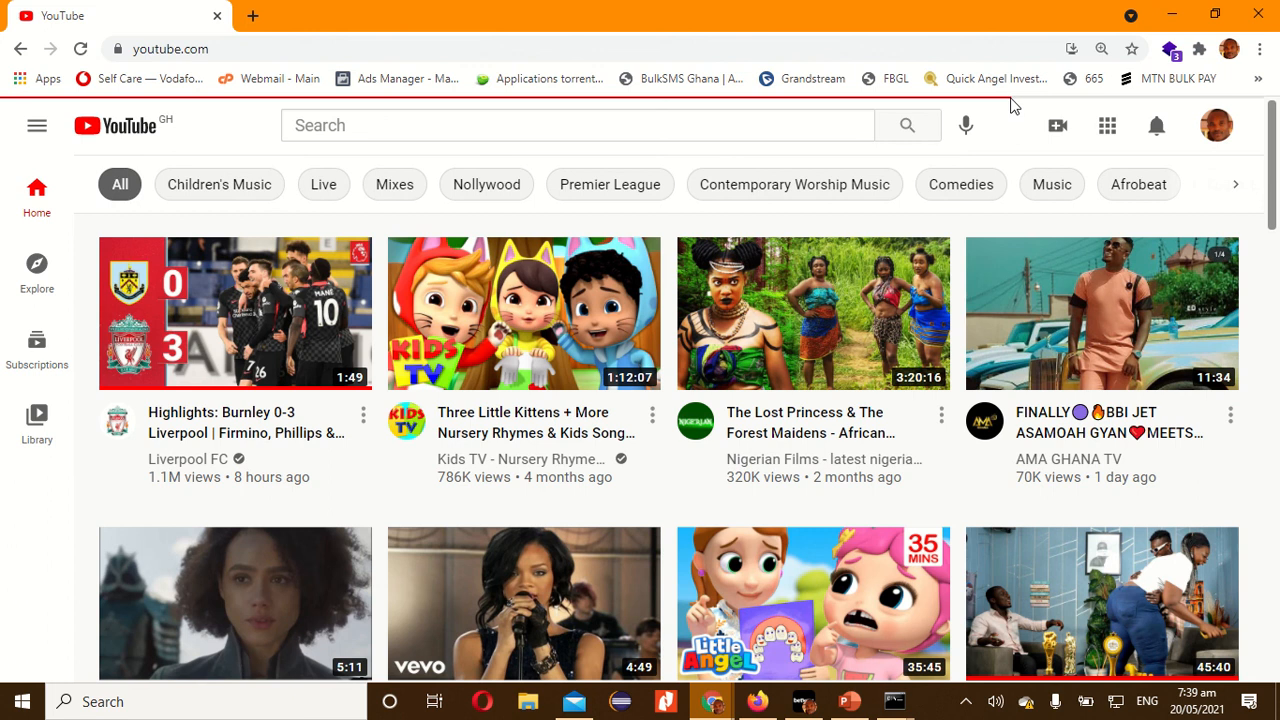
{"action": "left_click", "coordinate": [926, 44]}
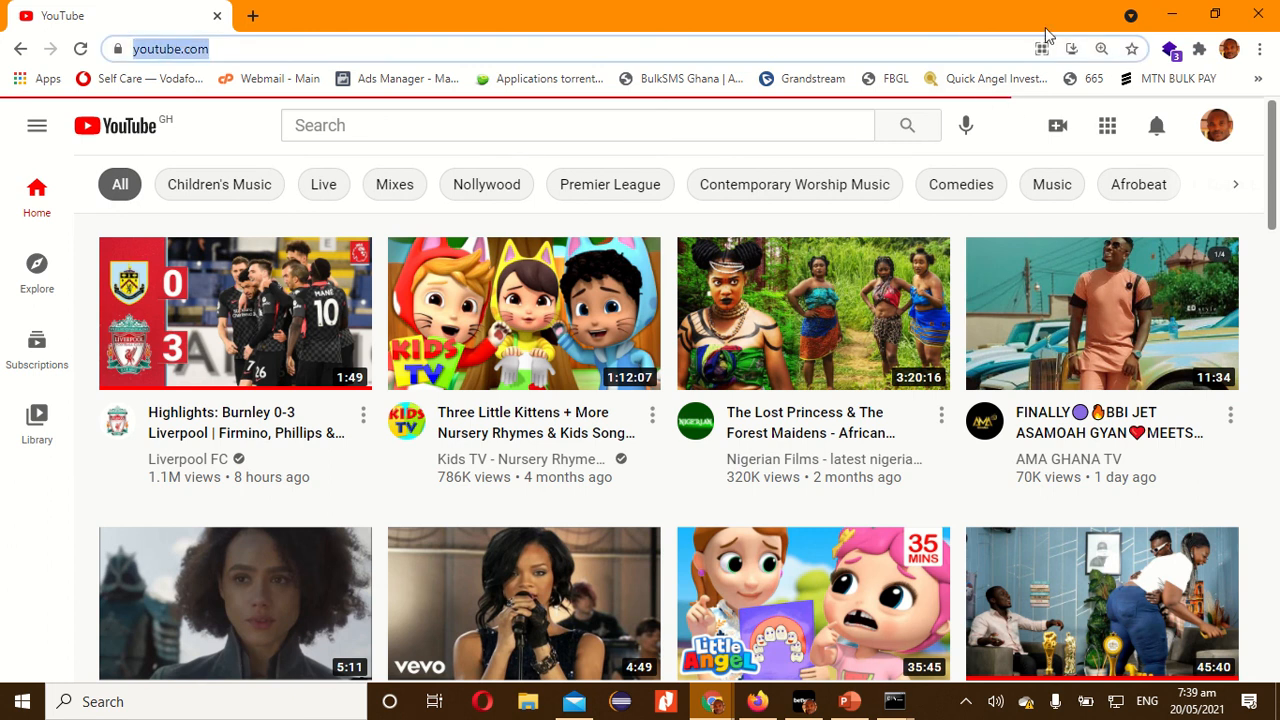
{"action": "left_click", "coordinate": [253, 15]}
{"action": "type", "text": "yo"}
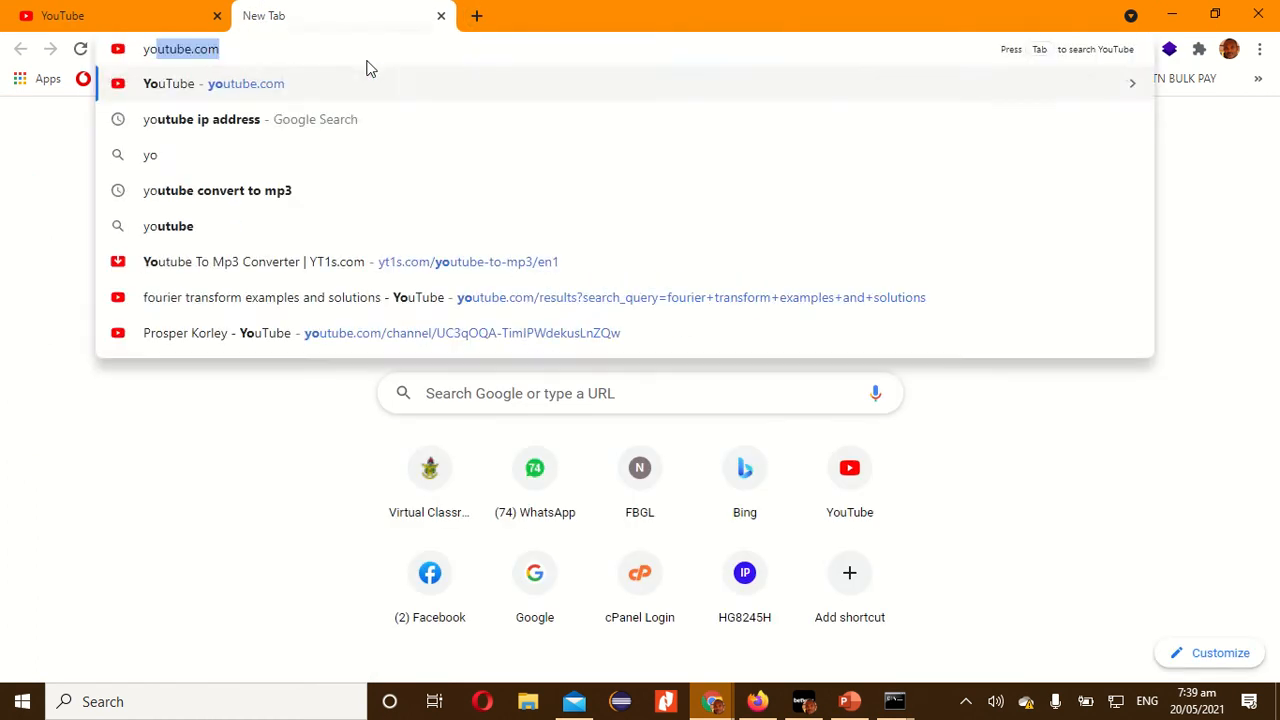
{"action": "key", "text": "Return"}
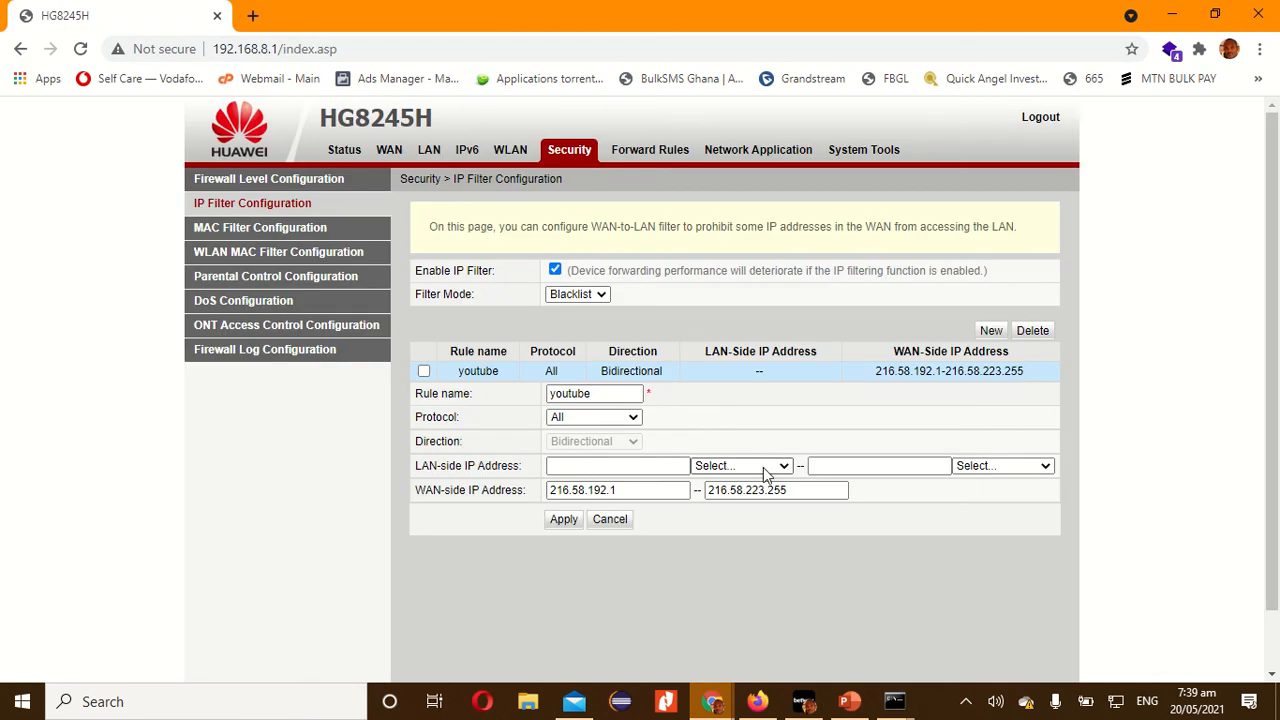
{"action": "scroll", "coordinate": [763, 474], "scroll_direction": "down", "scroll_amount": 2}
{"action": "scroll", "coordinate": [763, 474], "scroll_direction": "up", "scroll_amount": 2}
{"action": "mouse_move", "coordinate": [624, 8]}
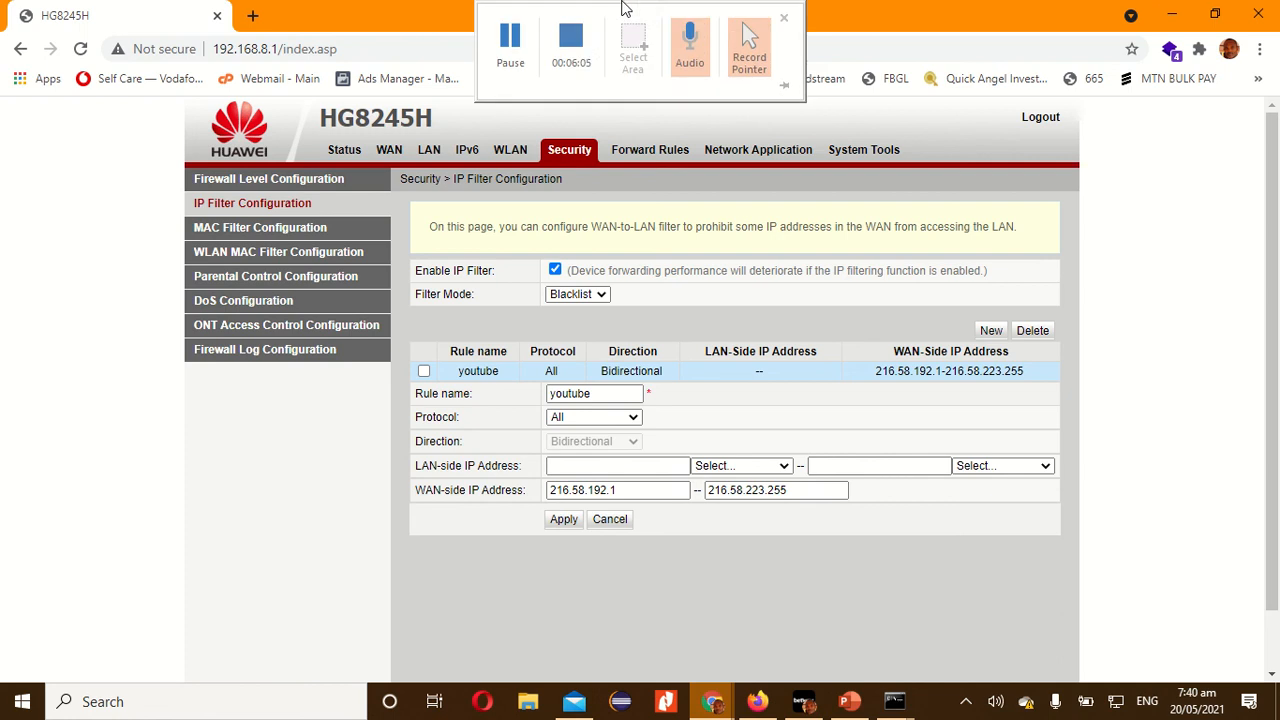